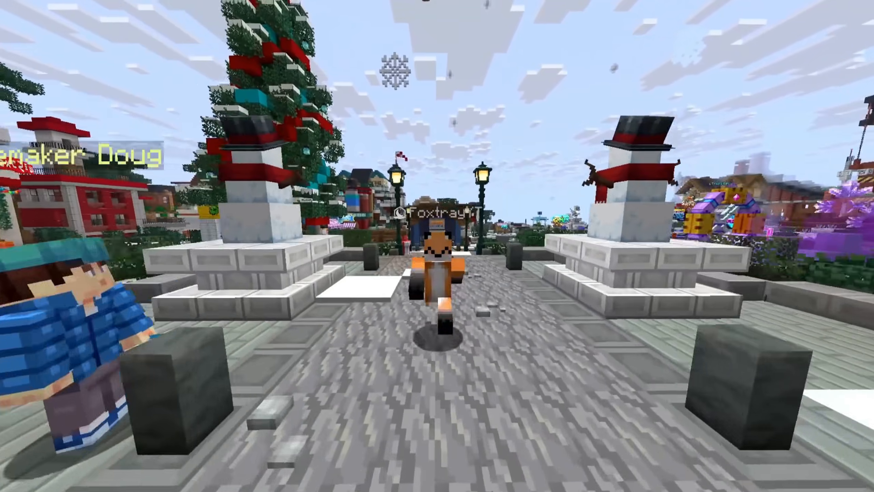
key("w")
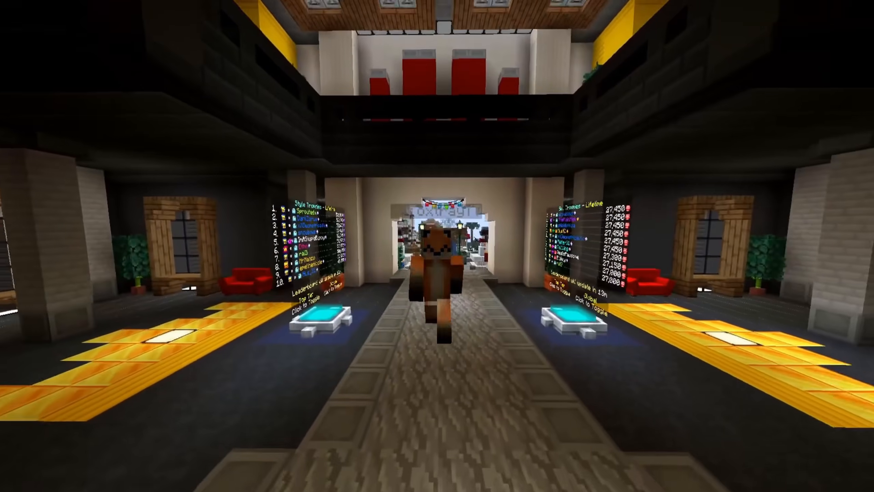
key("c")
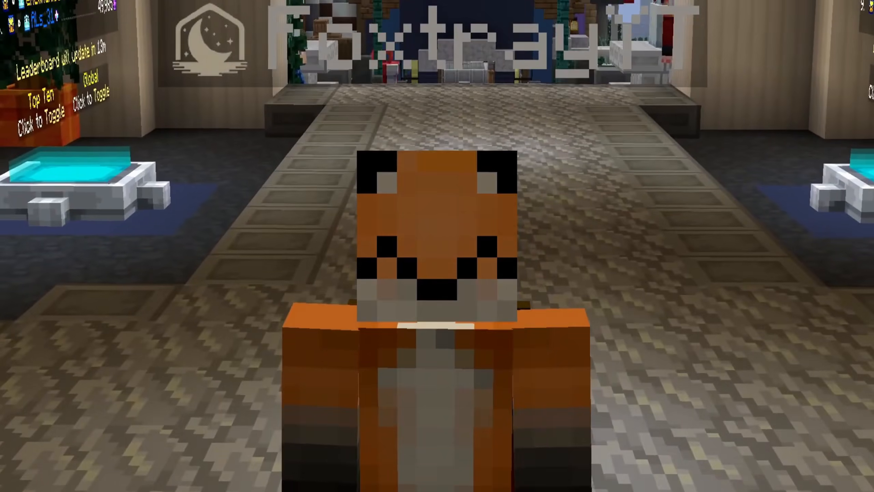
key("s")
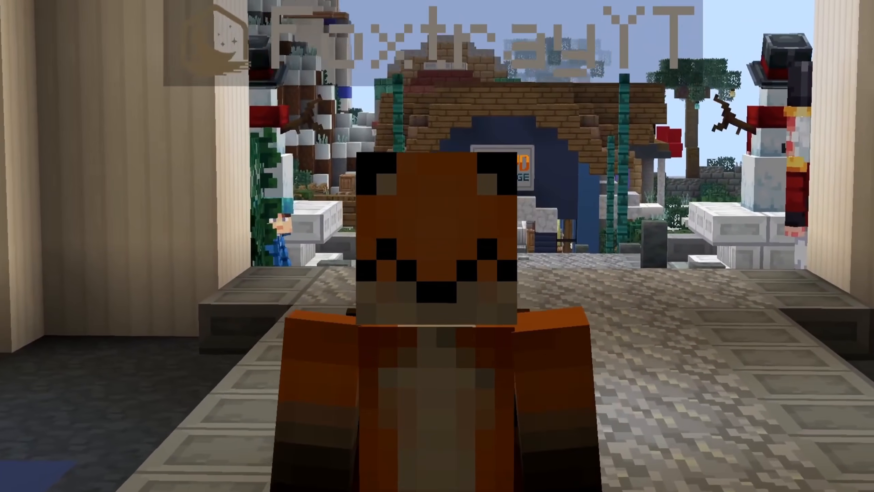
key("s")
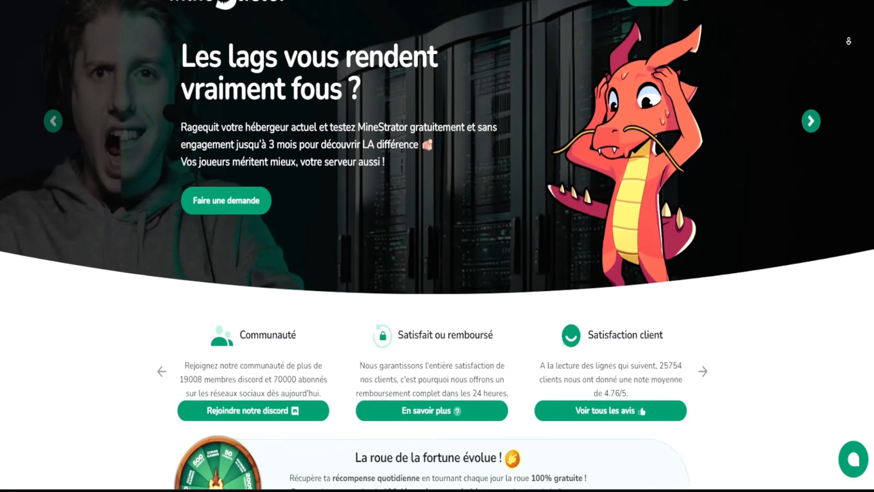
- Look through the MineStrator home page, from its community and guarantee sections to the MyBox offers and their specifications
scroll(849, 41, "down", 10)
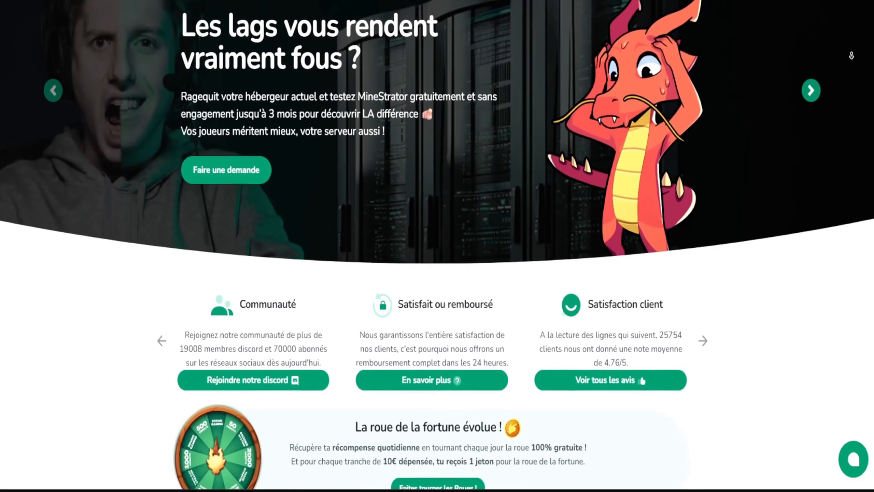
scroll(825, 95, "down", 4)
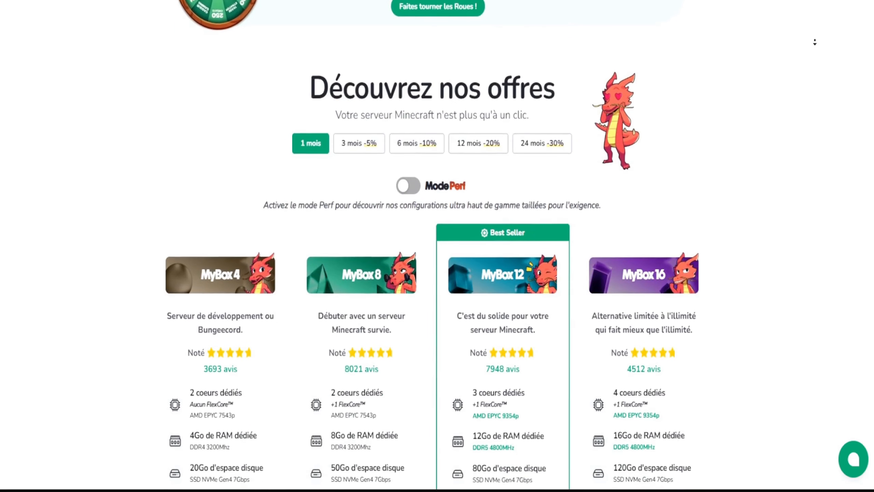
scroll(798, 112, "down", 15)
scroll(789, 112, "up", 20)
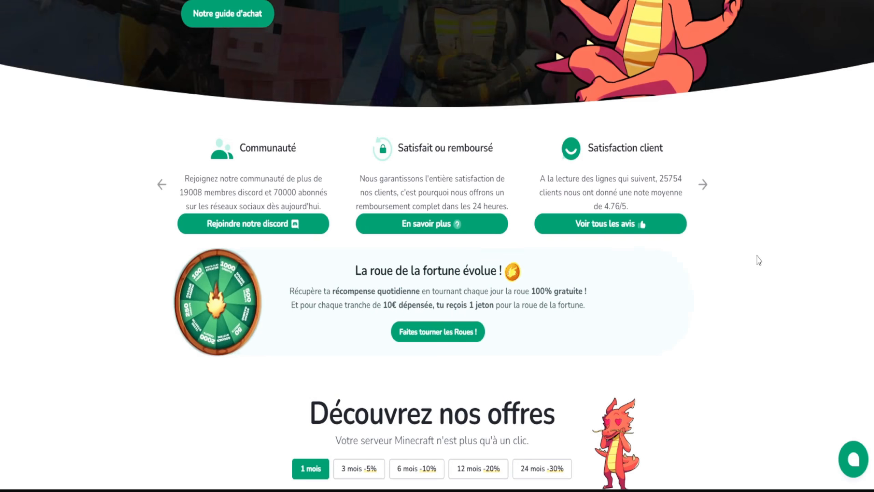
scroll(759, 251, "down", 5)
scroll(759, 255, "down", 6)
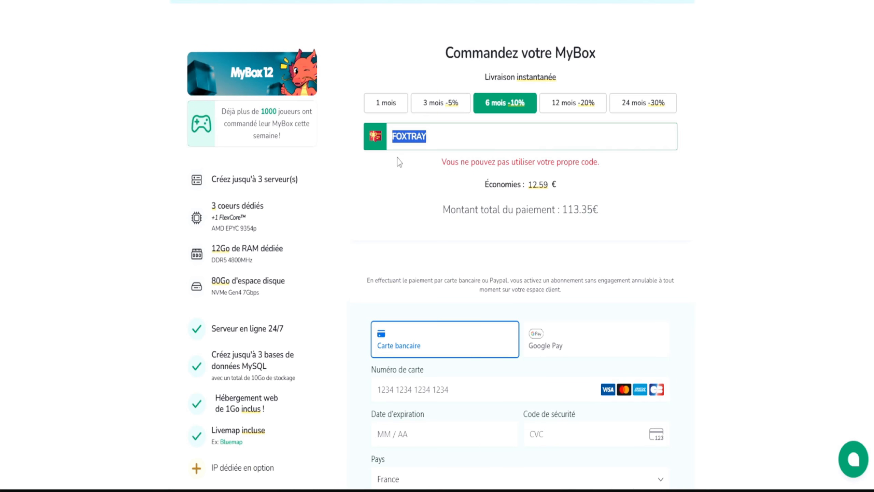
- Examine the MyBox 12 order page, including the billing periods and the promo code field
left_click(494, 139)
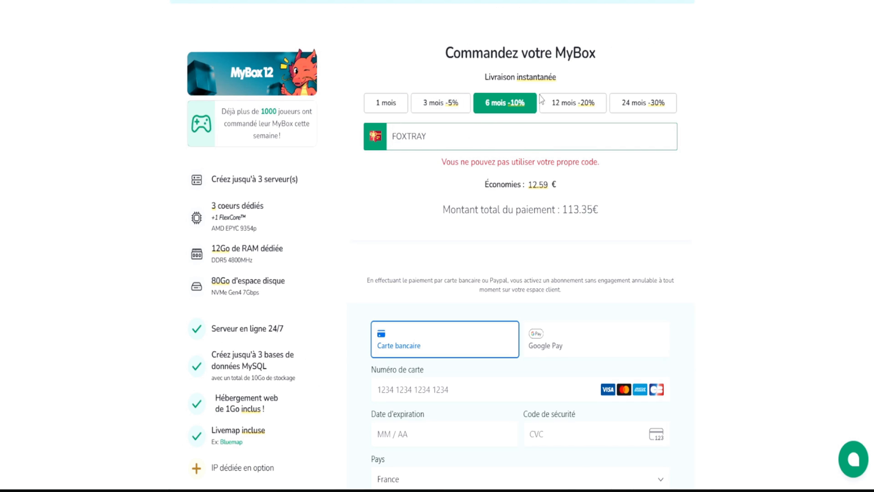
scroll(482, 203, "up", 6)
scroll(419, 226, "down", 6)
scroll(556, 325, "up", 7)
- Show the MyBox offers with six-month pricing, compare their features, and advance to the further offers
mouse_move(414, 15)
left_click(436, 52)
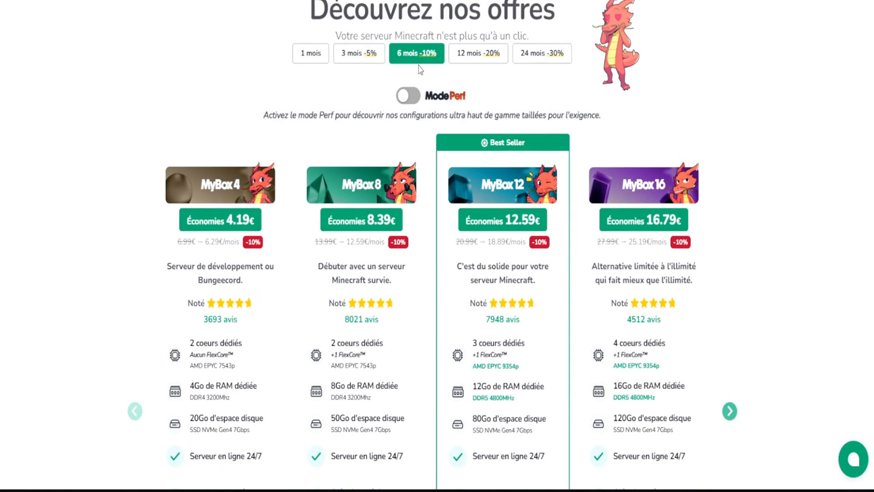
scroll(771, 92, "down", 3)
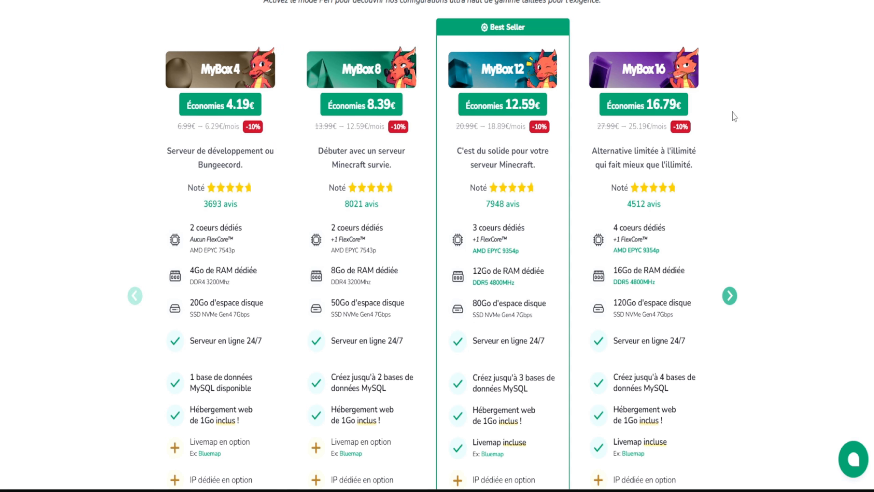
left_click(730, 296)
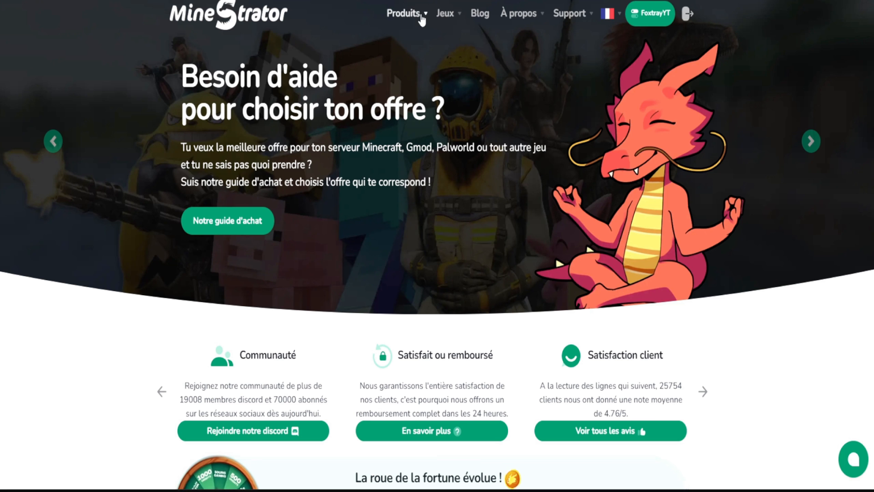
- Open the MineStrator buying guide and choose Minecraft as the first game
mouse_move(427, 27)
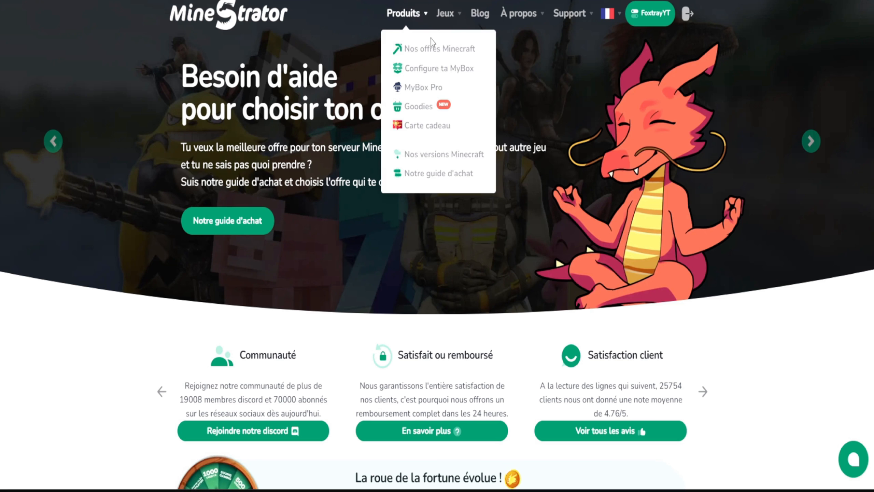
left_click(432, 174)
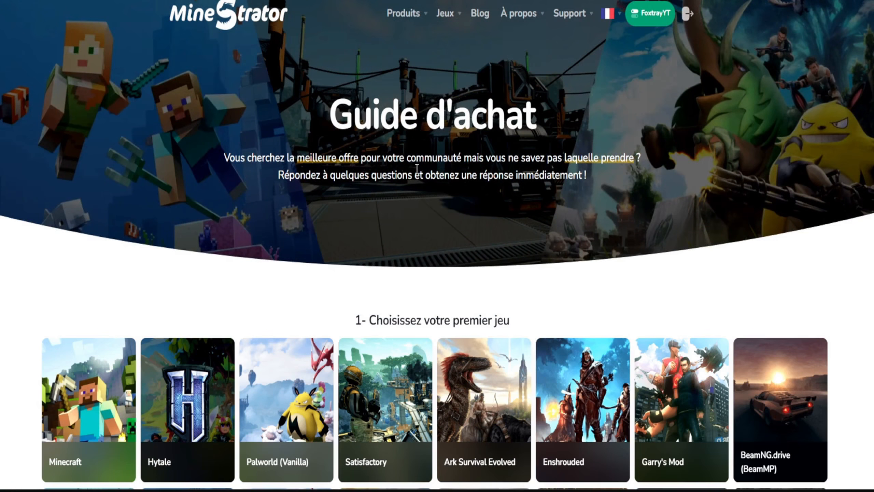
scroll(413, 168, "down", 5)
left_click(96, 190)
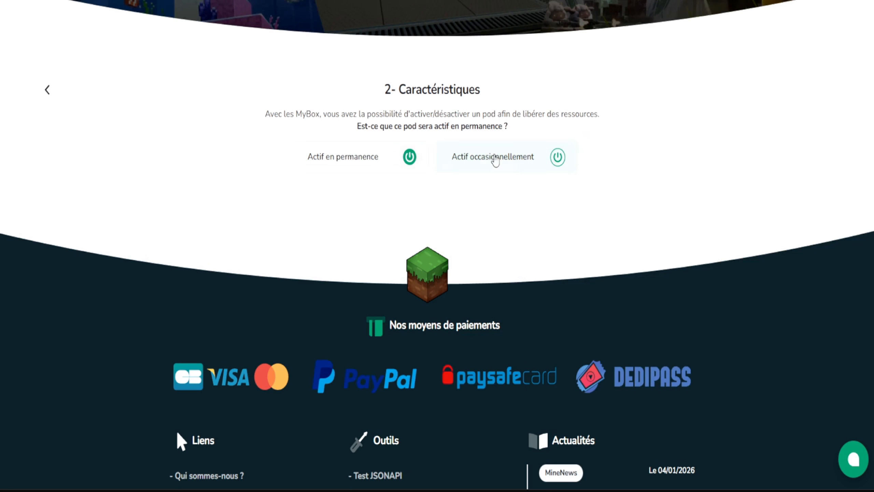
- Answer the guide's characteristics questions, choosing an occasionally active pod and Minecraft version 1.21
left_click(494, 158)
left_click(148, 149)
left_click(496, 152)
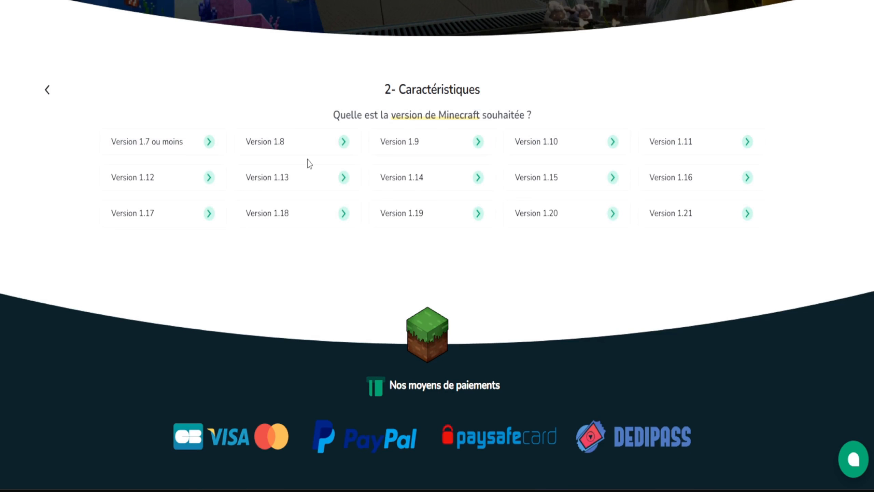
left_click(683, 219)
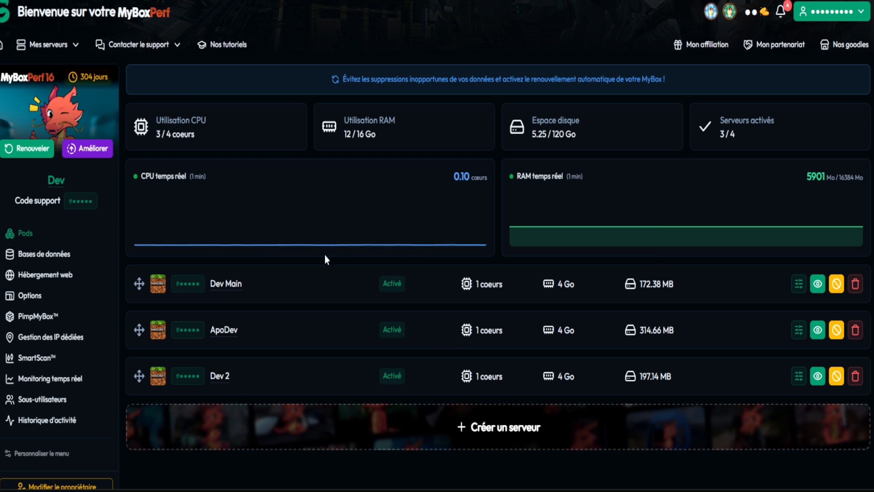
- Examine the MyBox dashboard's resource usage and server list, and preview the server creation wizard
scroll(420, 303, "down", 2)
scroll(416, 306, "up", 2)
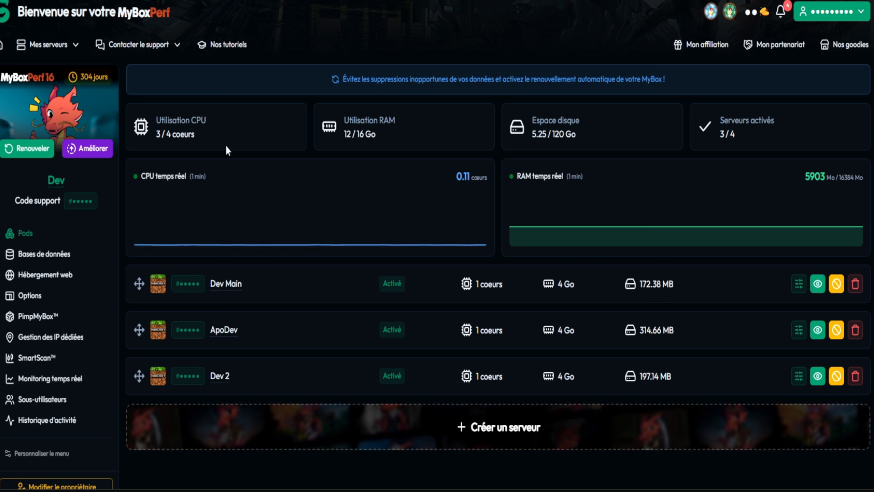
left_click(513, 442)
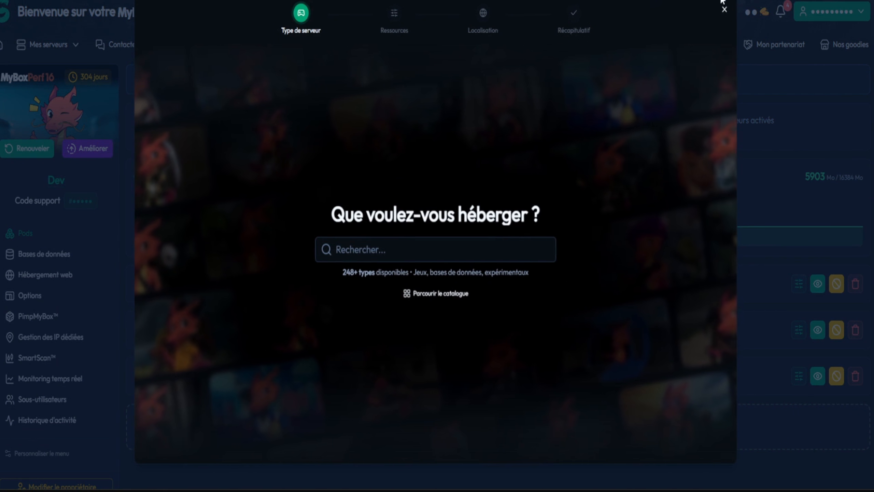
left_click(724, 10)
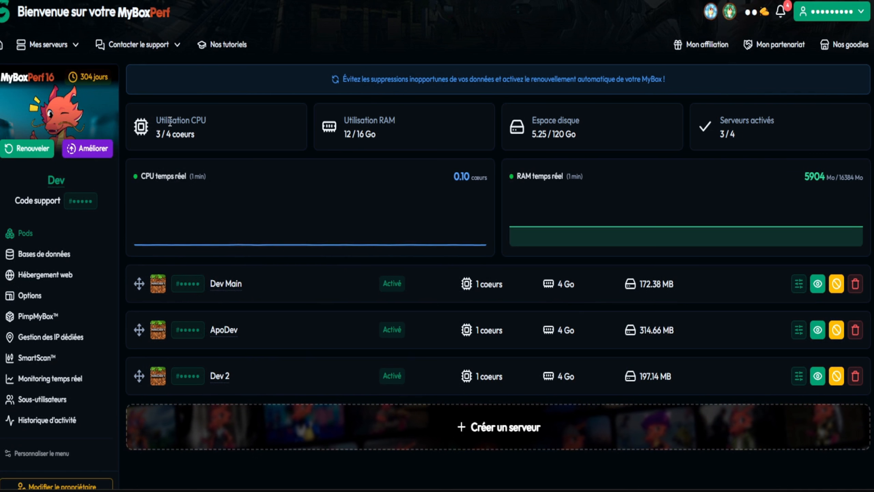
left_click_drag(151, 116, 199, 150)
left_click(309, 123)
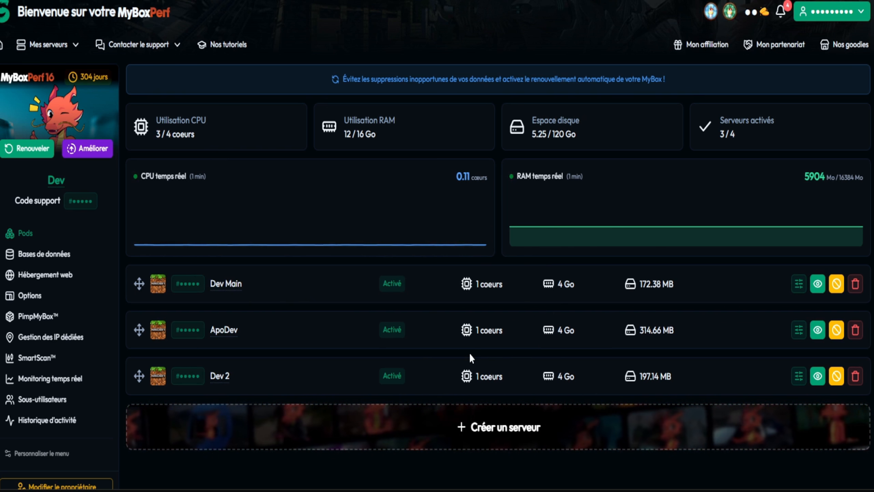
- Start creating a new server, search the hosting types for "Mine", and choose Minecraft
left_click(474, 426)
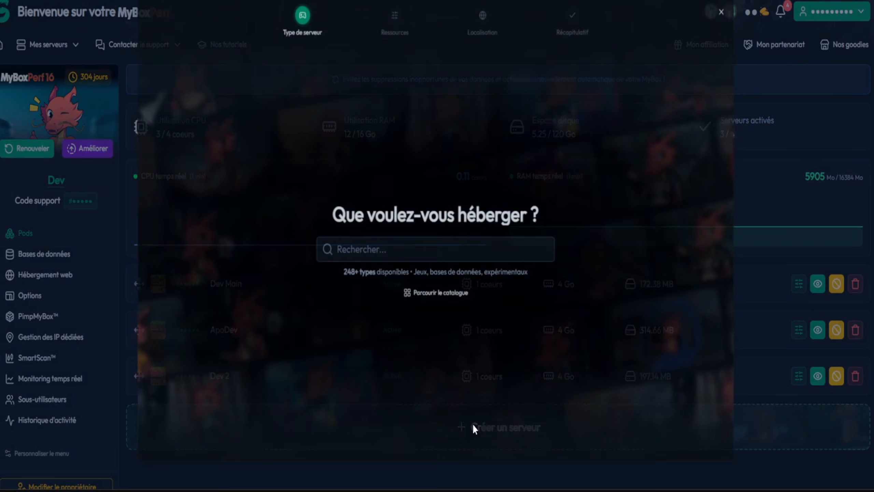
left_click(382, 249)
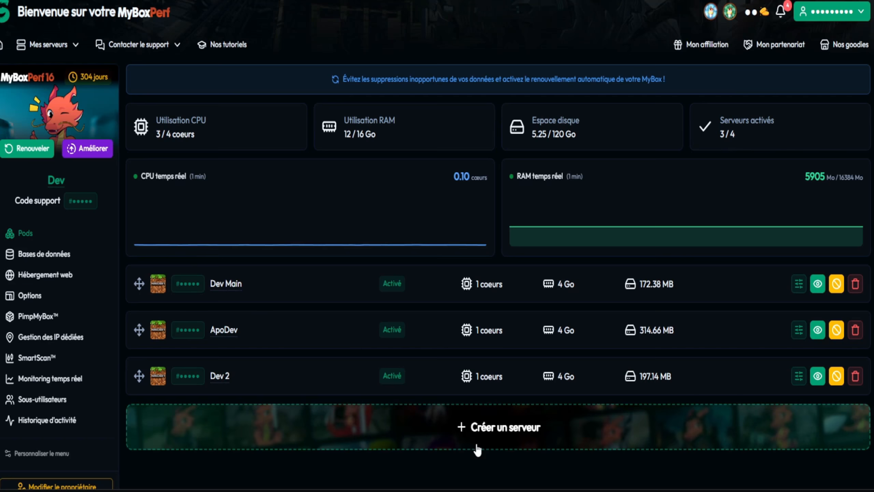
left_click(510, 415)
left_click(380, 253)
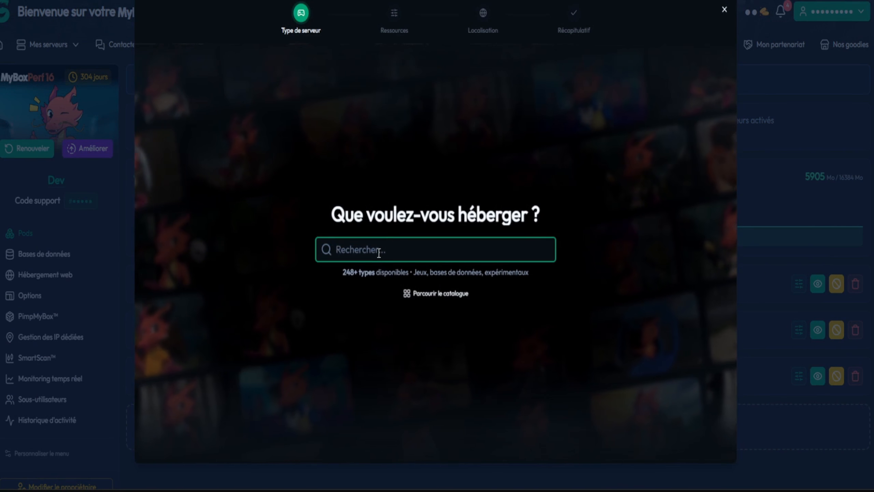
type("Mine")
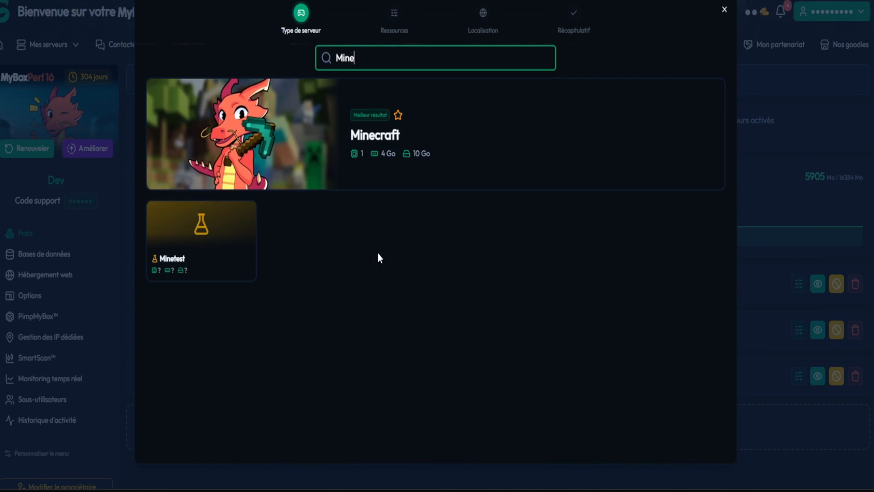
left_click(430, 137)
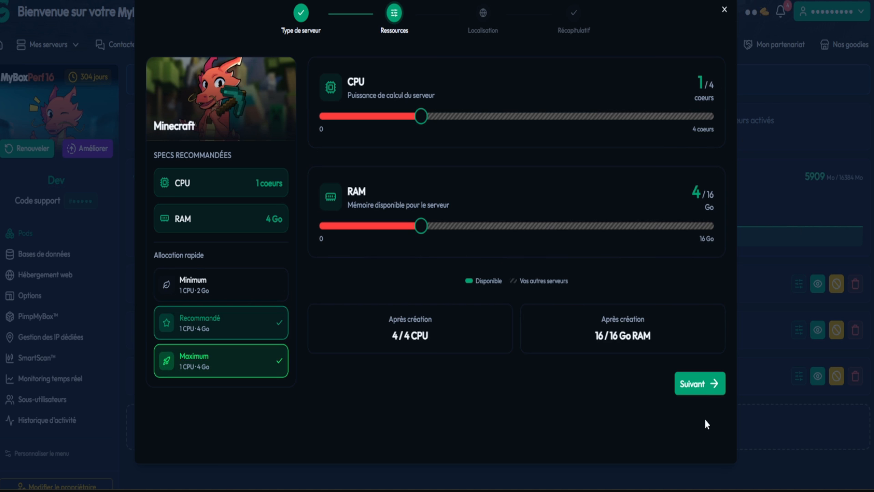
- Create the Minecraft server with 1 CPU core and 4 GB of RAM, hosted in Toulouse
left_click(700, 384)
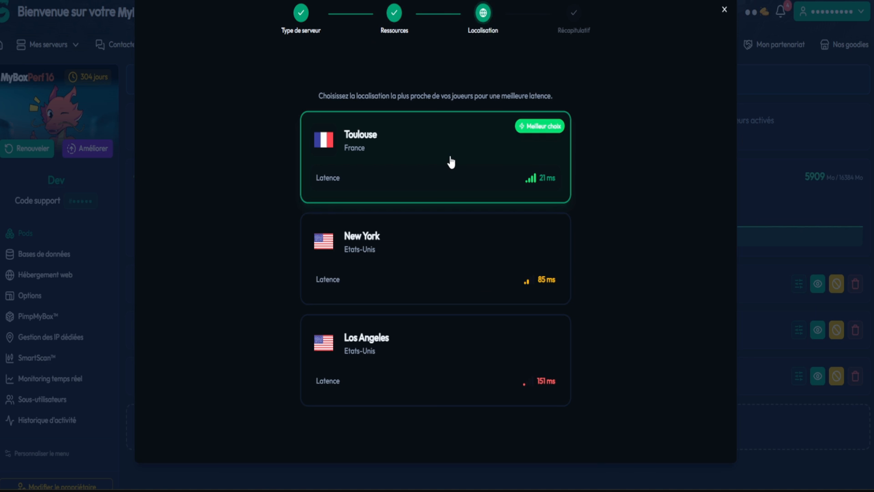
left_click(424, 146)
left_click(461, 400)
left_click(385, 351)
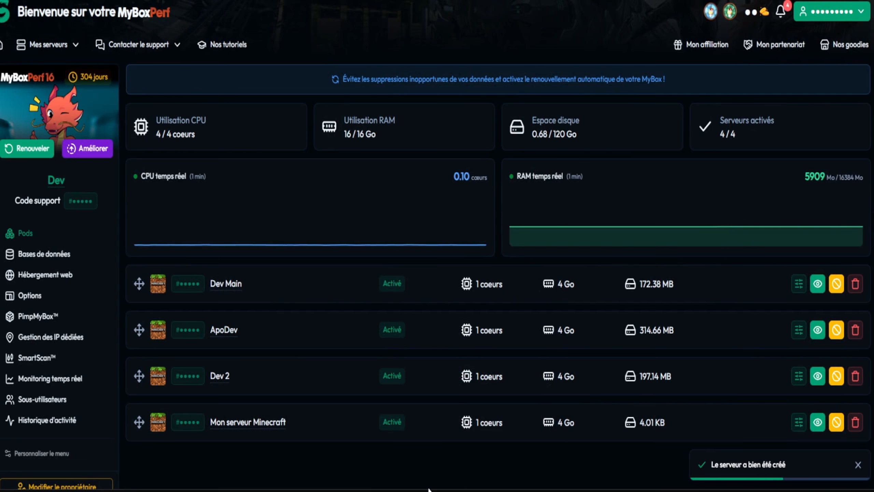
- Switch the panel's interface language to English
left_click(805, 14)
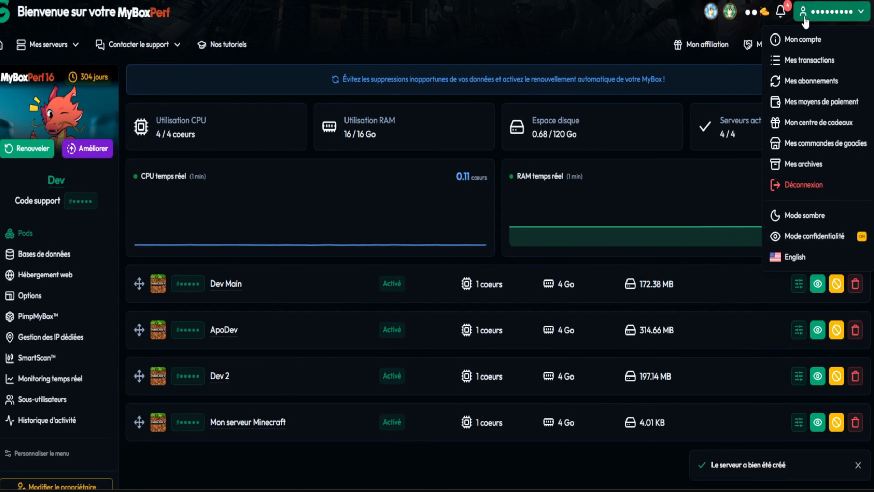
left_click(795, 257)
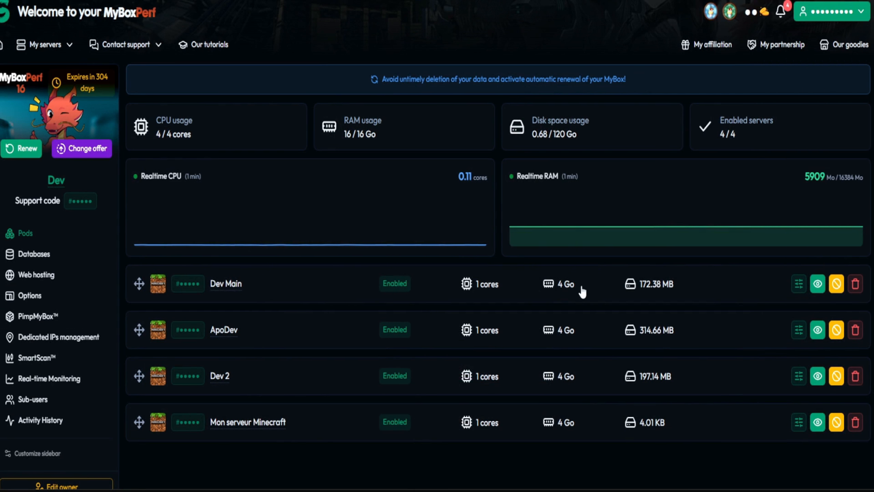
- Rename the new server "Mon serveur Minecraft" as YouTube
left_click(269, 422)
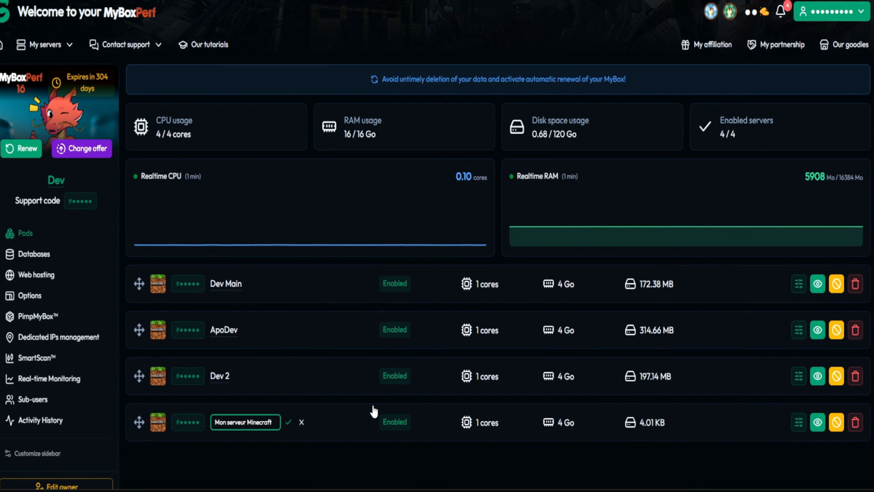
triple_click(234, 420)
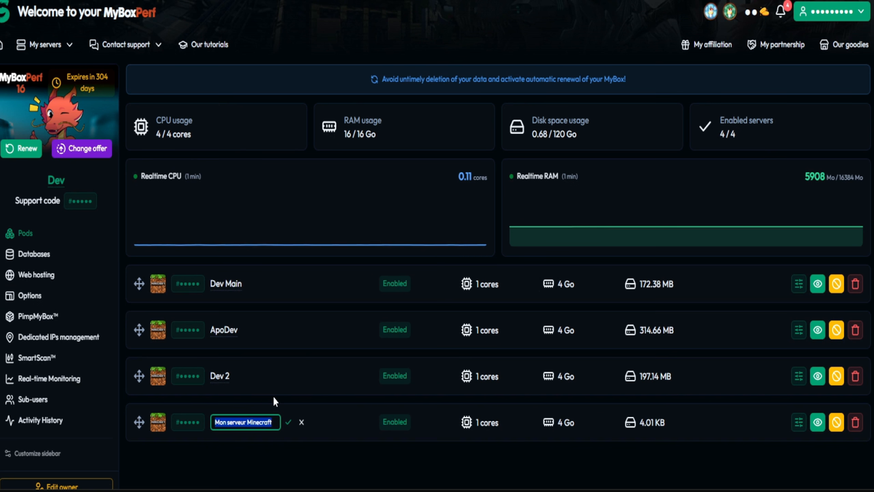
type("YouTube")
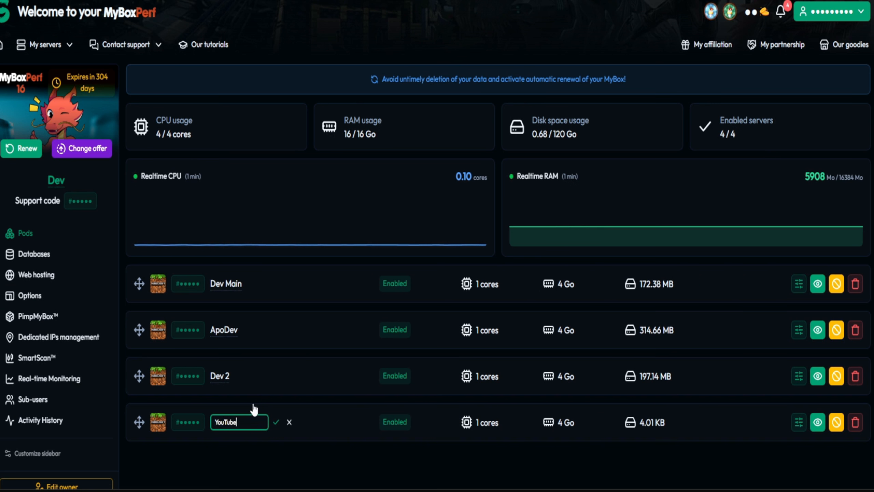
left_click(276, 422)
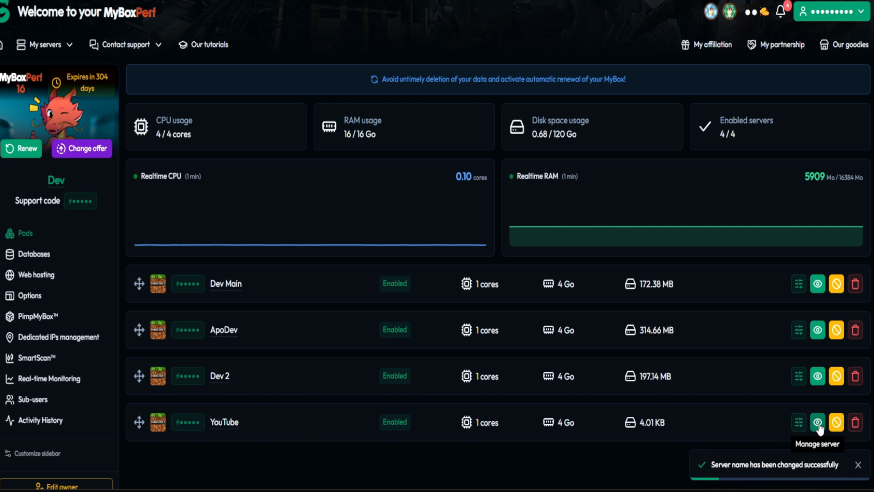
- Open the YouTube server's management page and set the interface language to French
left_click(818, 421)
left_click(833, 14)
left_click(828, 256)
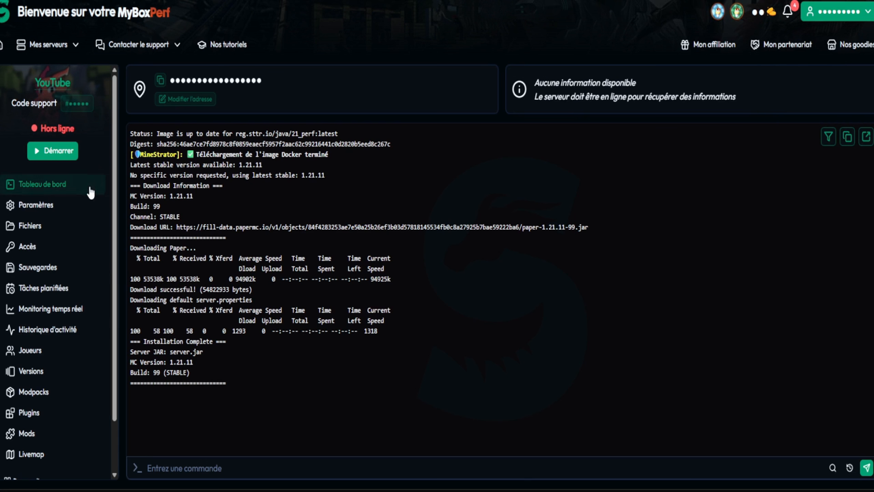
- Look over the server's version categories, including the Vanilla version list, the popular modpacks, and the plugin and mod options
scroll(90, 193, "down", 2)
scroll(47, 77, "up", 2)
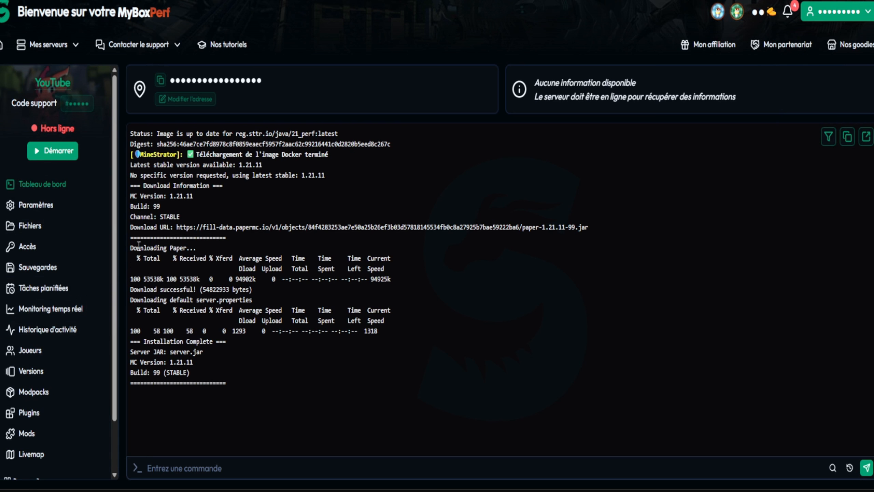
scroll(84, 357, "down", 2)
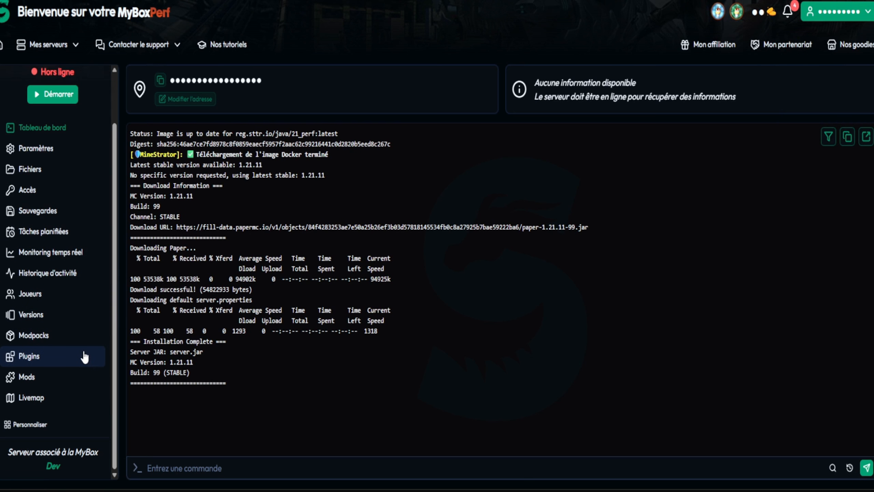
scroll(84, 357, "up", 2)
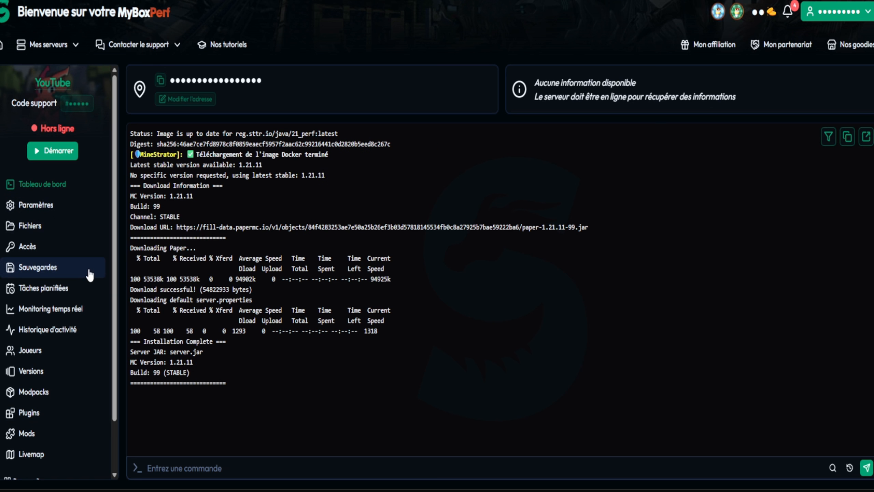
left_click(37, 376)
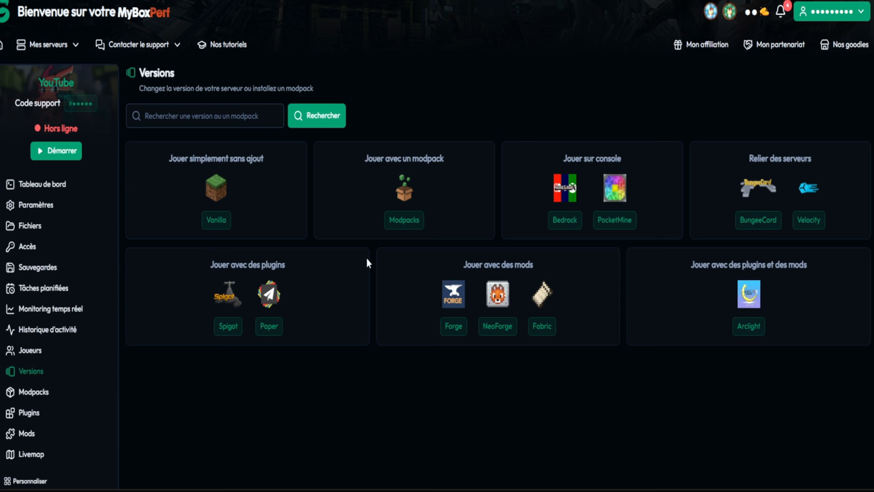
left_click(214, 223)
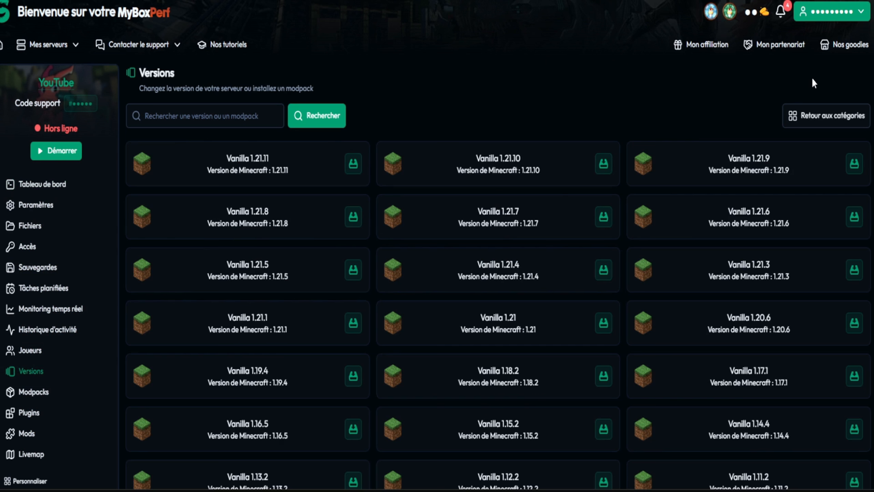
left_click(823, 121)
left_click(401, 223)
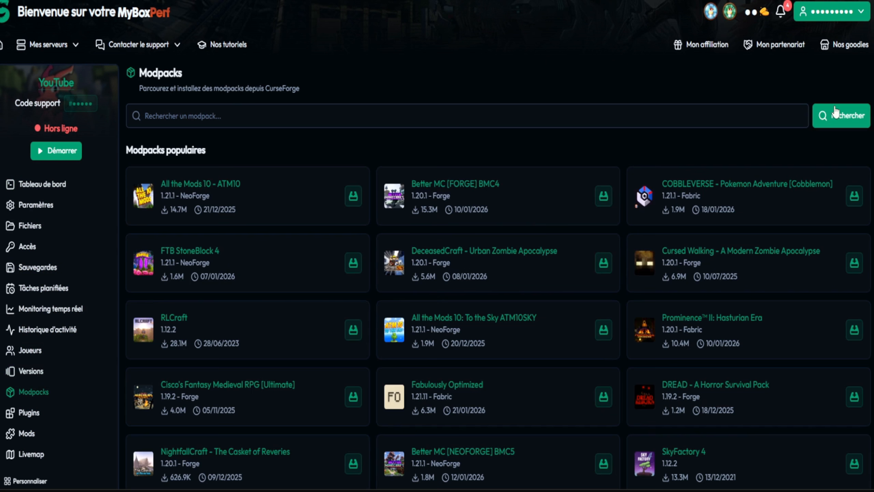
key("alt+Left")
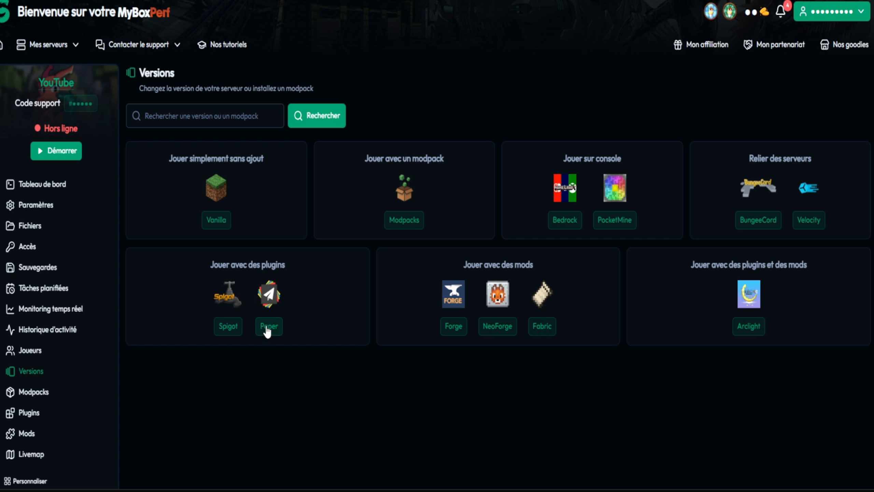
left_click_drag(523, 263, 463, 264)
left_click(694, 268)
left_click_drag(695, 269, 839, 262)
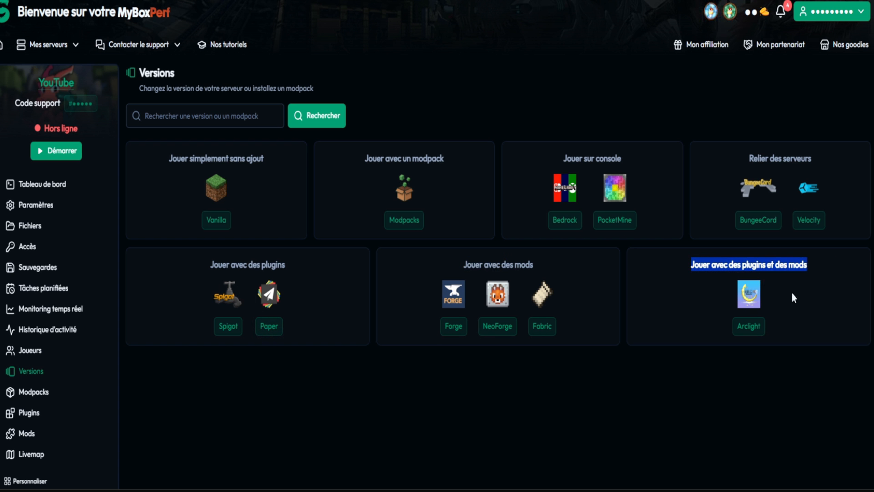
- Reinstall the server with Paper 1.21.11, deleting all current files before the new version is installed
left_click(269, 326)
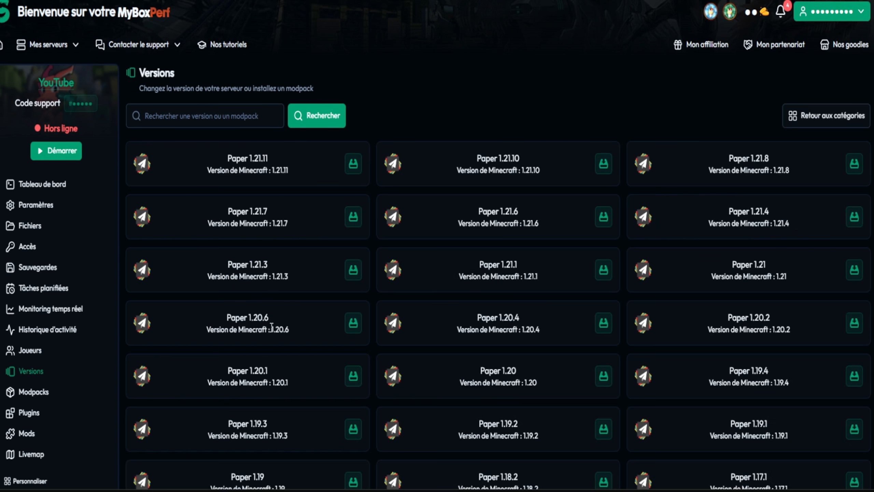
left_click(355, 167)
left_click(487, 211)
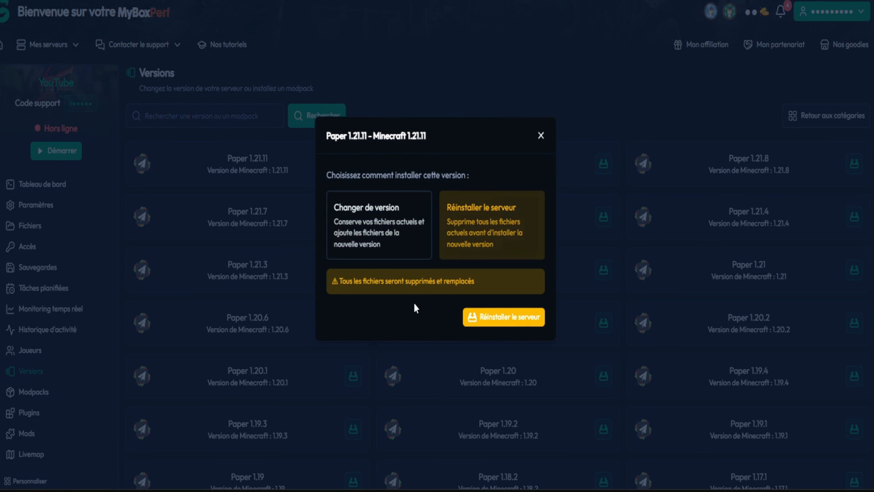
left_click(504, 320)
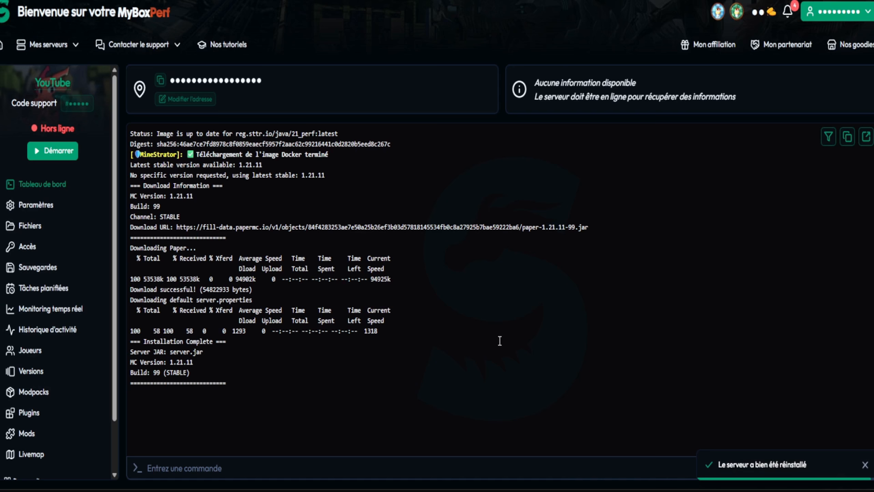
- Start the YouTube server and read through its startup log in the console
left_click(52, 150)
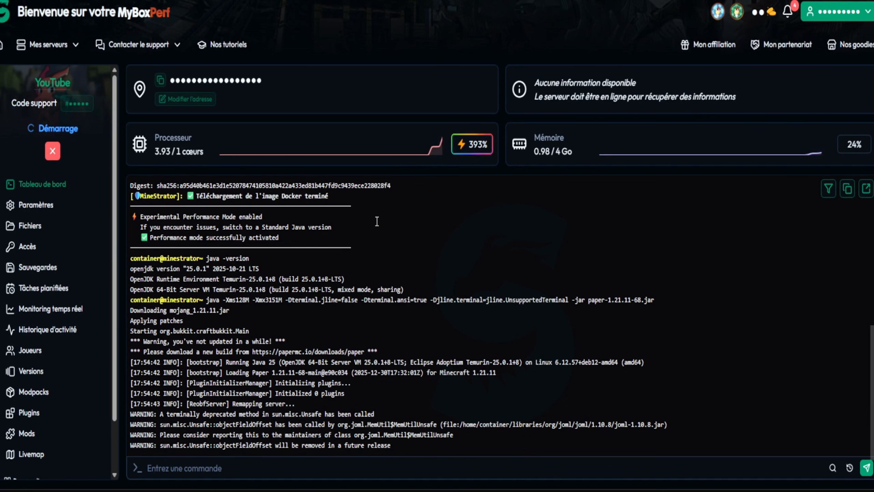
scroll(311, 339, "up", 10)
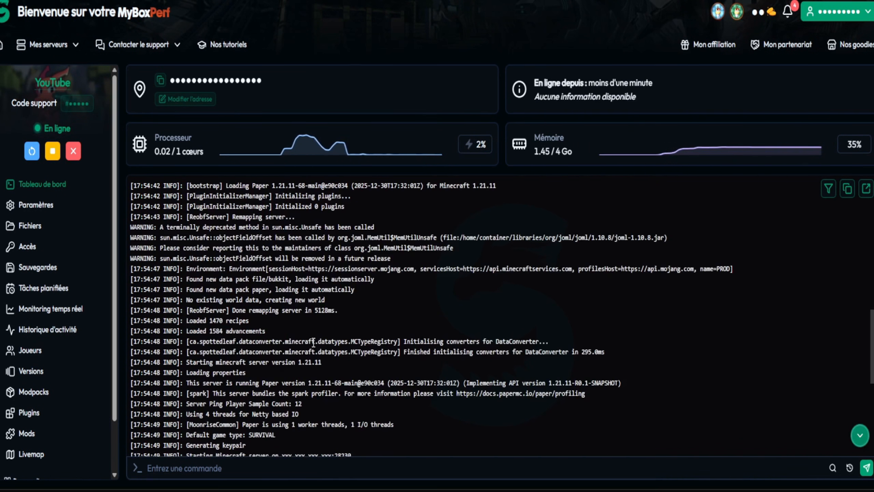
scroll(312, 345, "up", 5)
scroll(303, 331, "down", 20)
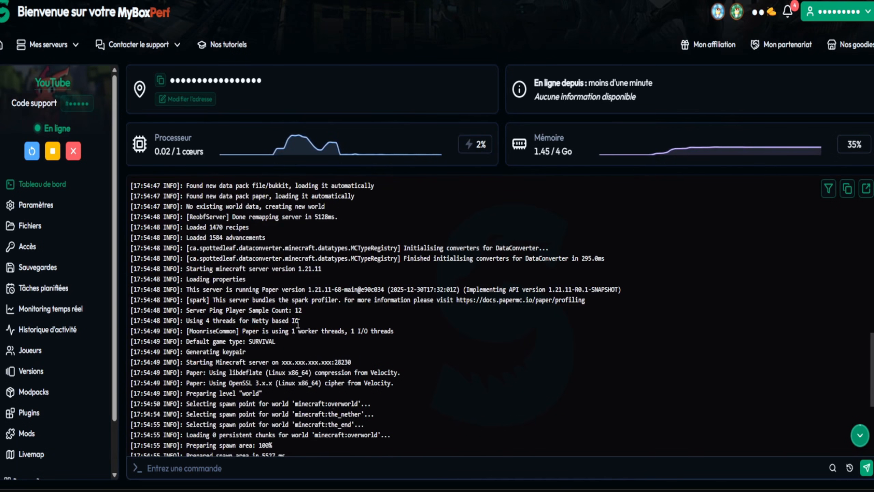
- Run the tps command in the server console and inspect its output
left_click(265, 467)
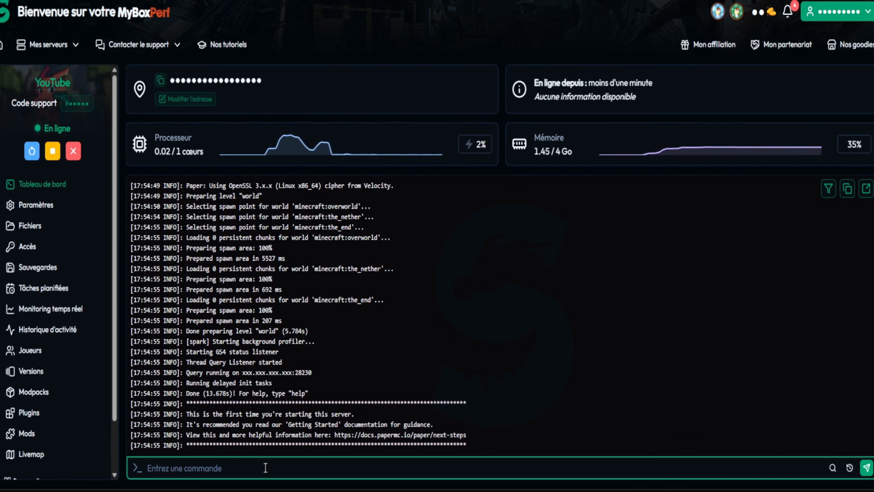
type("tps")
key("Return")
left_click_drag(338, 446, 137, 443)
left_click(196, 470)
left_click(246, 404)
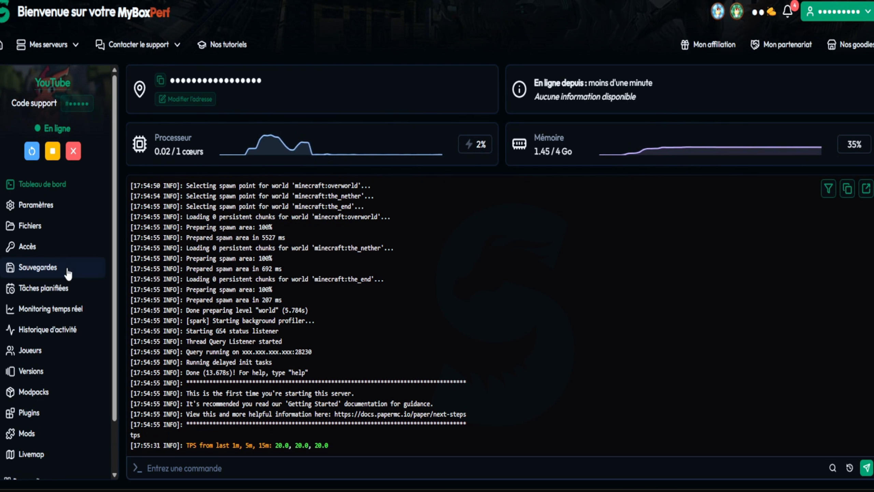
- Open the YouTube server's access details (Accès)
scroll(31, 389, "down", 2)
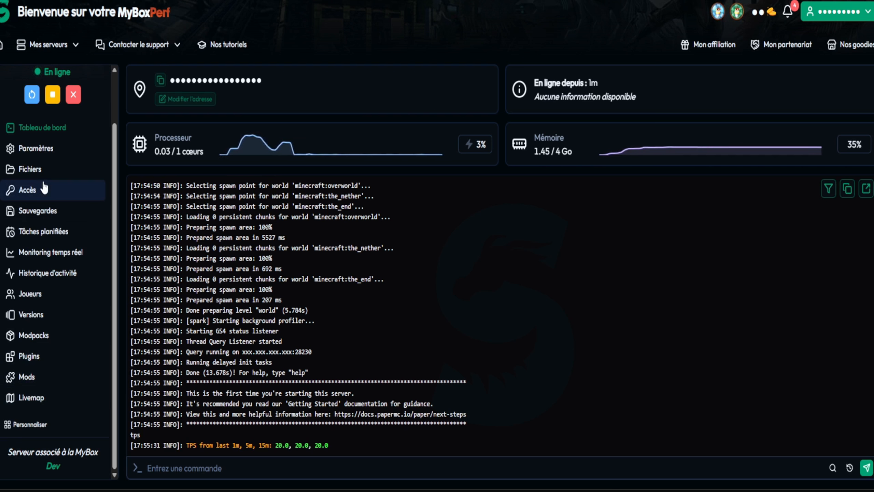
left_click(32, 190)
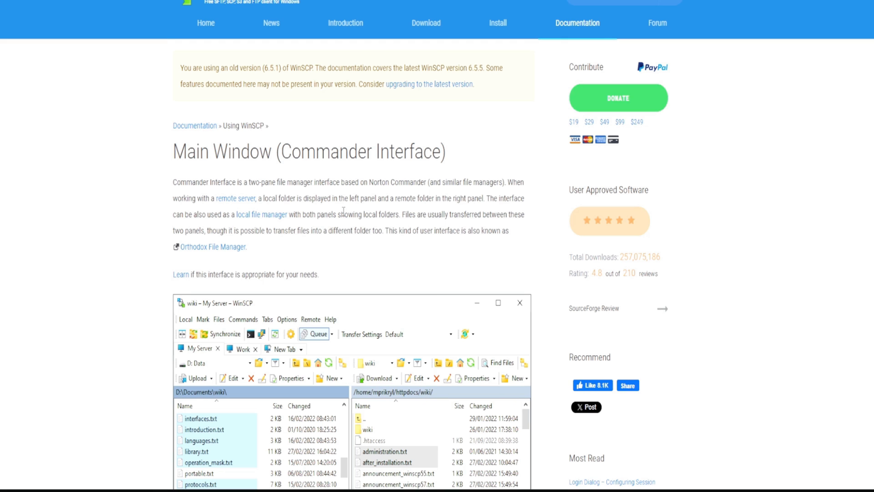
- Look over the WinSCP documentation page on the Commander interface and go to the site's download page
scroll(704, 185, "down", 3)
scroll(425, 26, "up", 3)
left_click(426, 23)
scroll(253, 357, "down", 5)
scroll(305, 336, "up", 5)
left_click(327, 322)
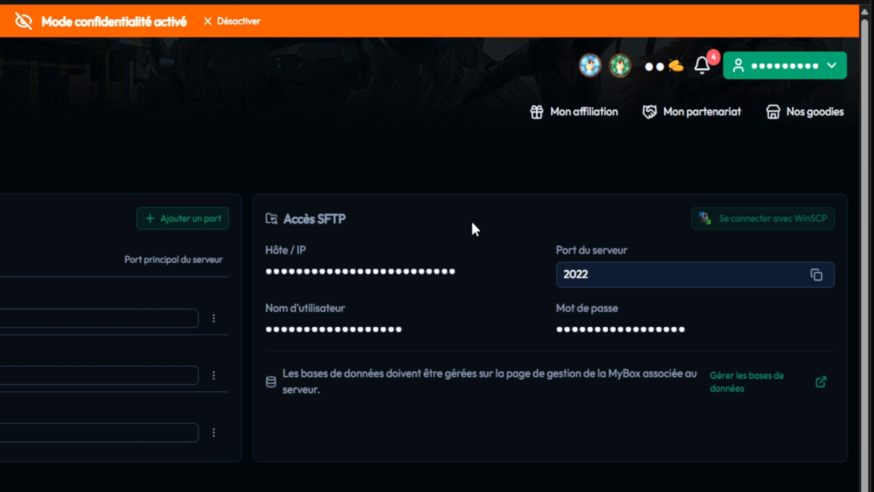
- Examine the host and port details for the server's SFTP access
left_click_drag(480, 275, 281, 269)
left_click(564, 260)
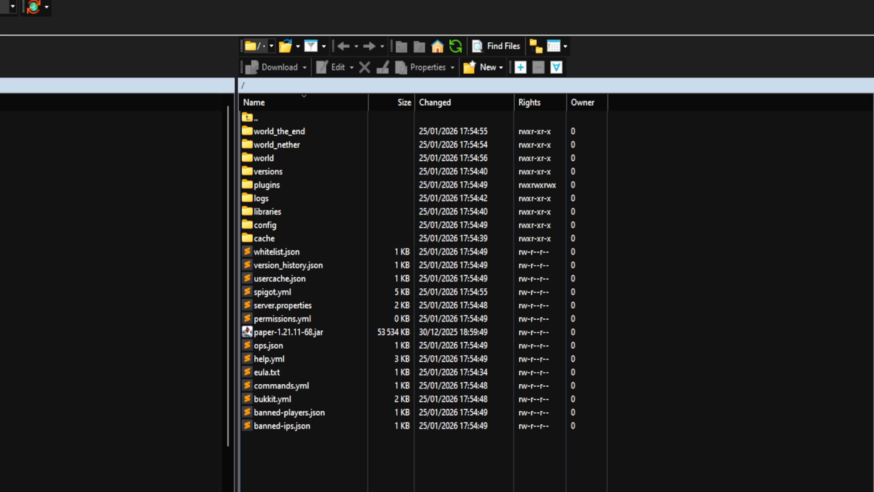
- Switch to WinSCP and look over the server's root folder, covering the world folders and files such as ops.json, spigot.yml and whitelist.json
left_click_drag(634, 489, 263, 128)
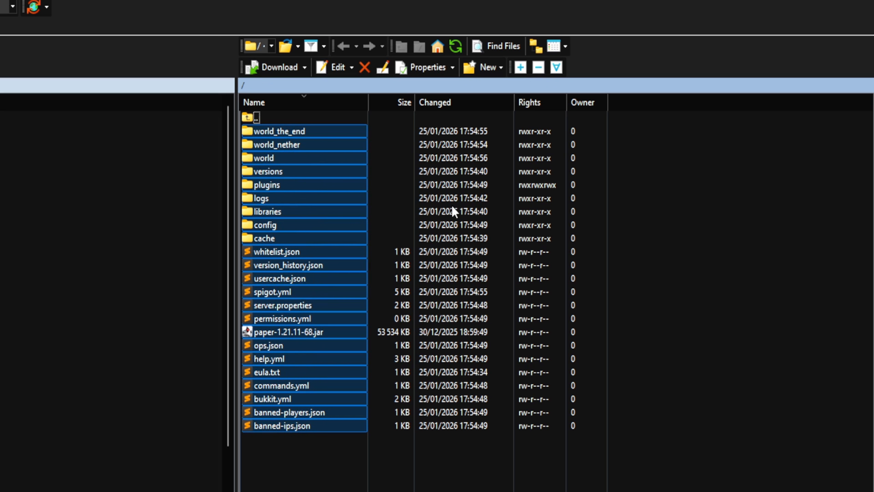
left_click(283, 145)
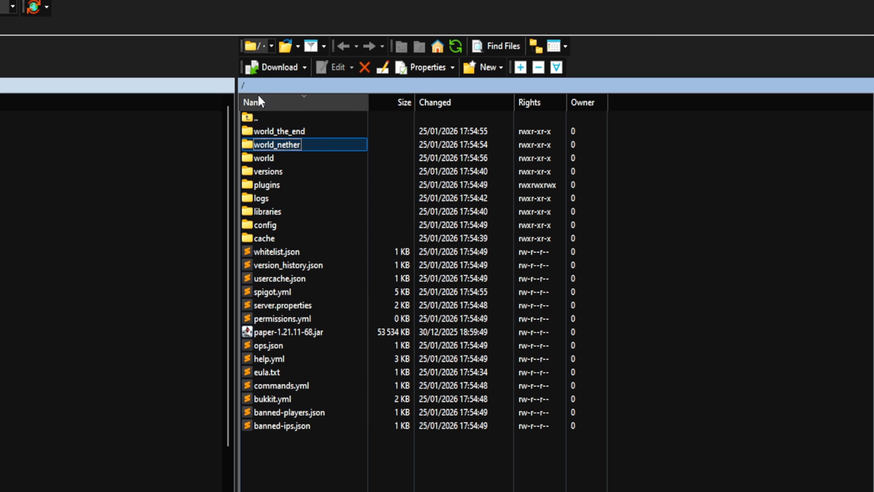
left_click(305, 489)
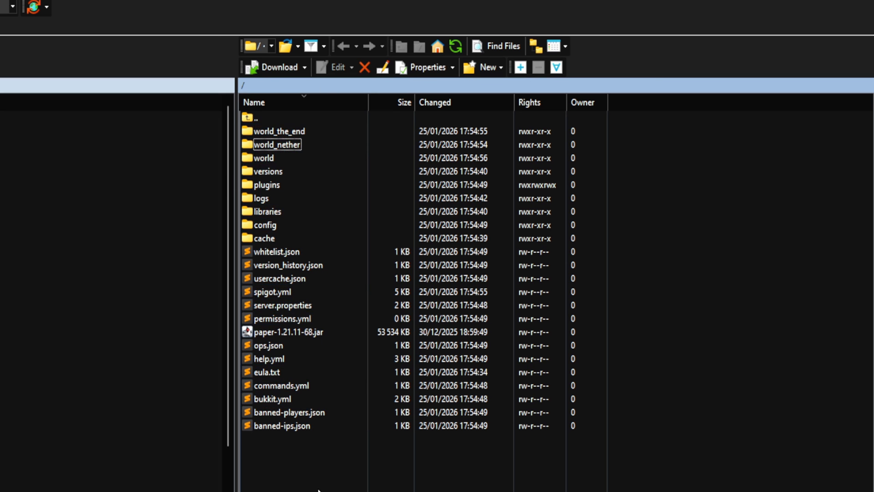
left_click_drag(305, 489, 287, 121)
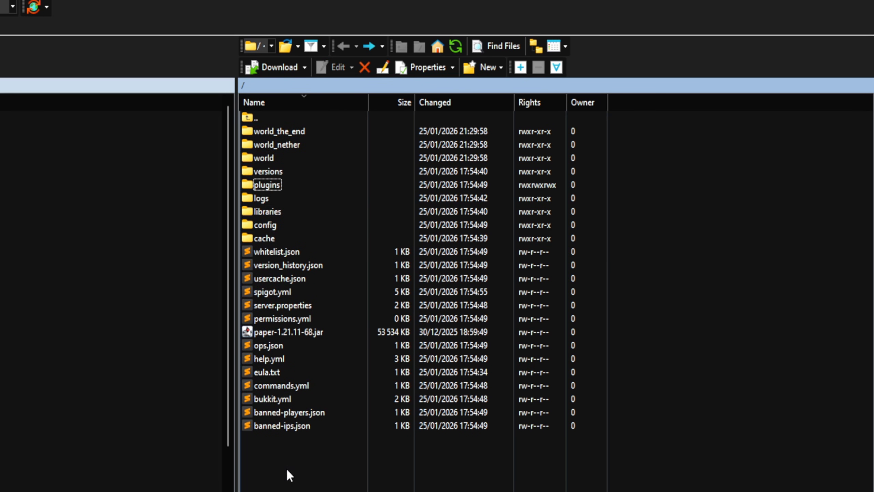
left_click_drag(283, 448, 289, 415)
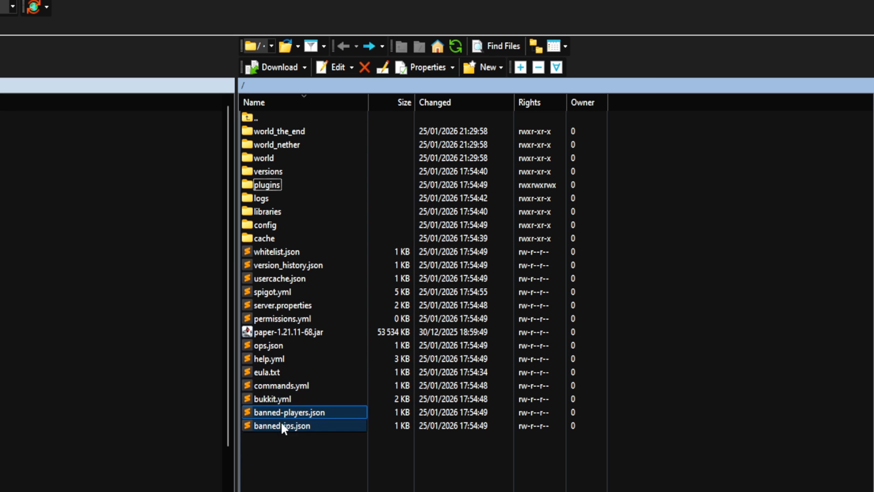
left_click(267, 347)
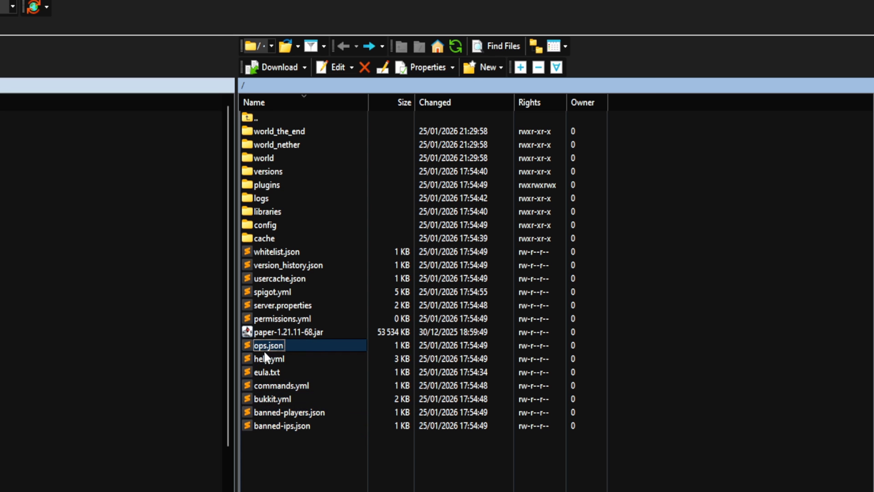
left_click(292, 319)
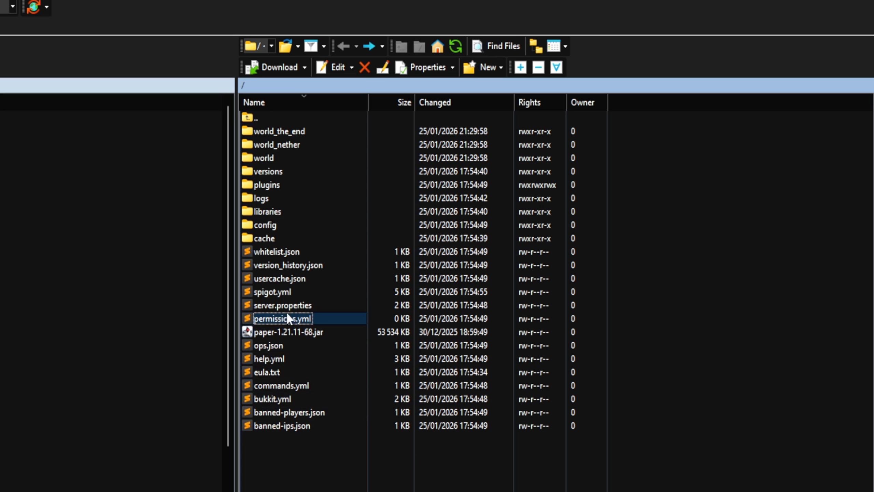
left_click(275, 291)
left_click(278, 278)
left_click(286, 265)
left_click(272, 251)
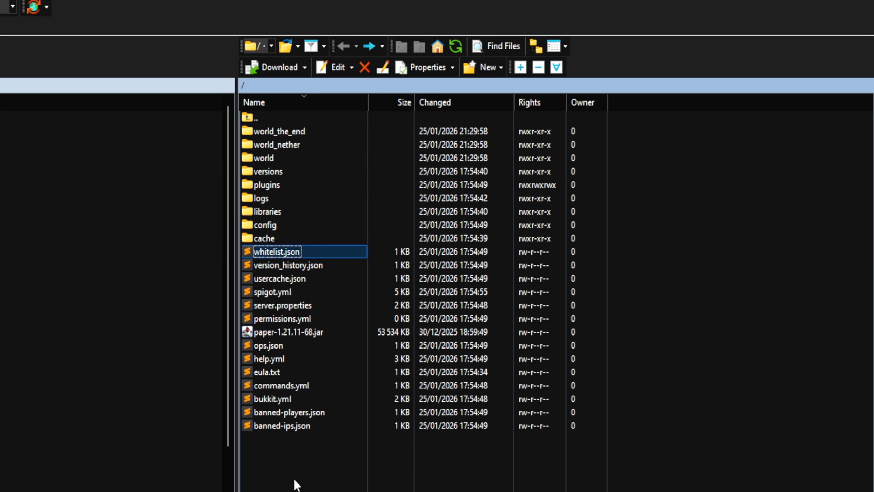
left_click(272, 398)
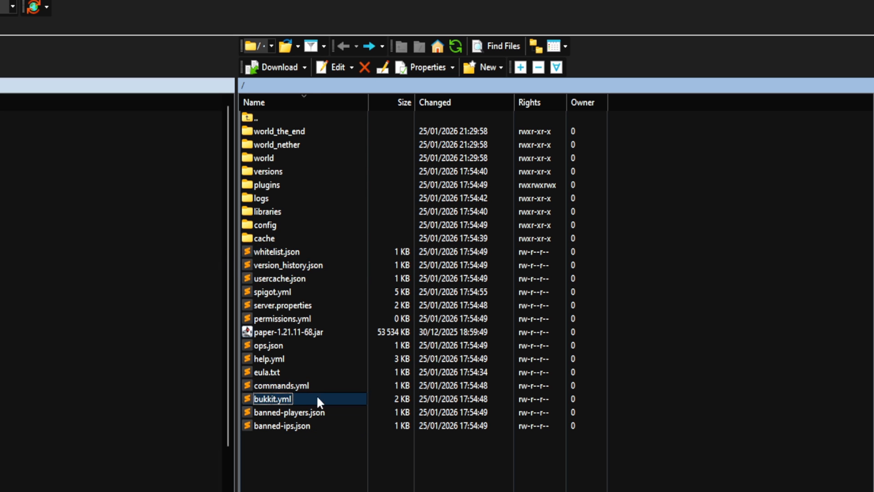
- Open bukkit.yml in the text editor and look through its settings, spawn-limits and ticks-per sections
double_click(267, 396)
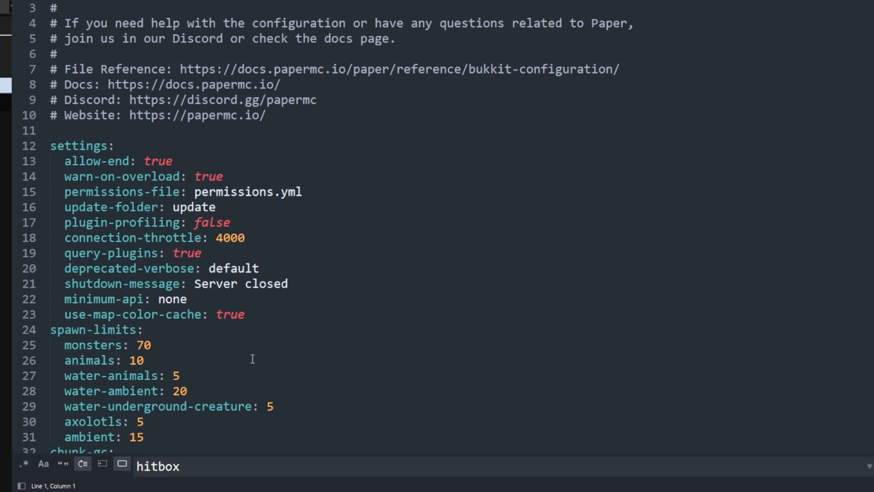
scroll(186, 341, "down", 6)
scroll(175, 344, "up", 6)
scroll(526, 52, "down", 3)
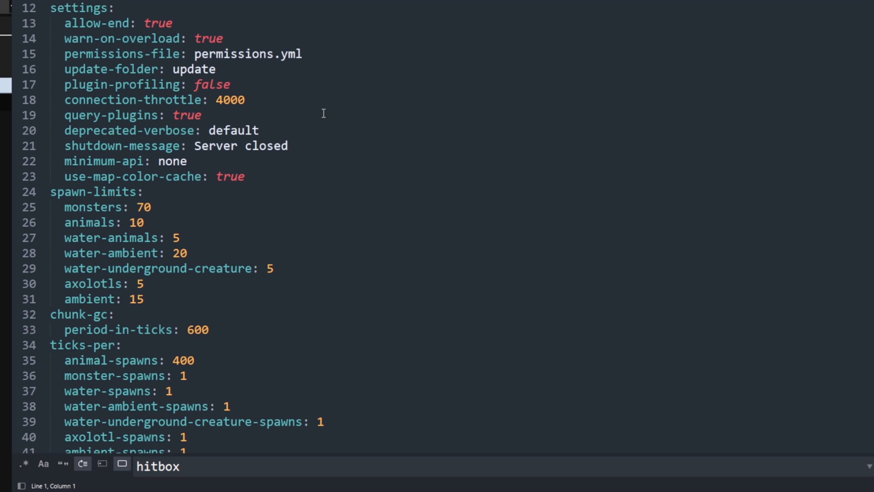
scroll(339, 109, "down", 5)
- Highlight the Docs and File Reference links in the header comments of bukkit.yml and review the surrounding settings
left_click_drag(287, 256, 148, 174)
left_click_drag(288, 85, 166, 85)
left_click(302, 99)
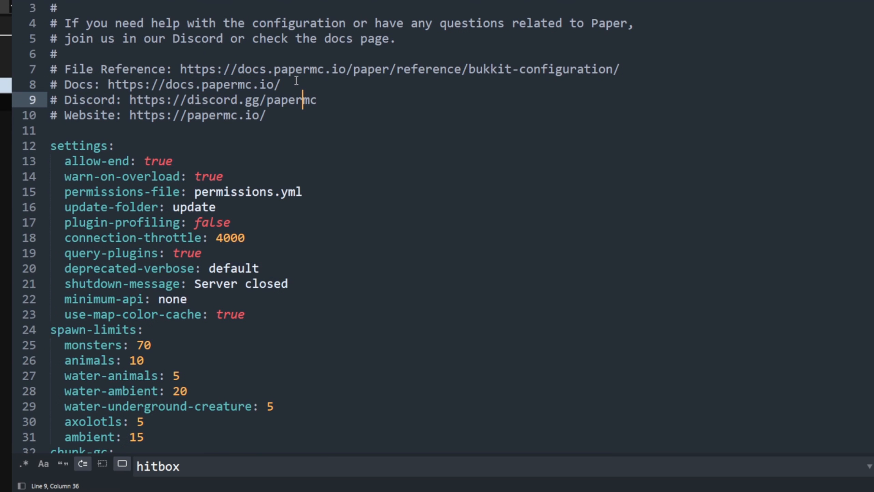
left_click_drag(296, 80, 108, 84)
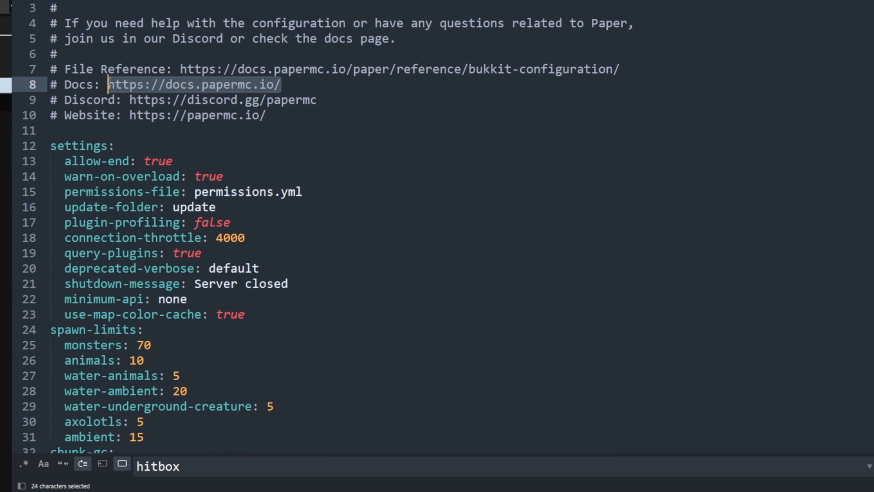
left_click(587, 83)
left_click_drag(632, 70, 181, 69)
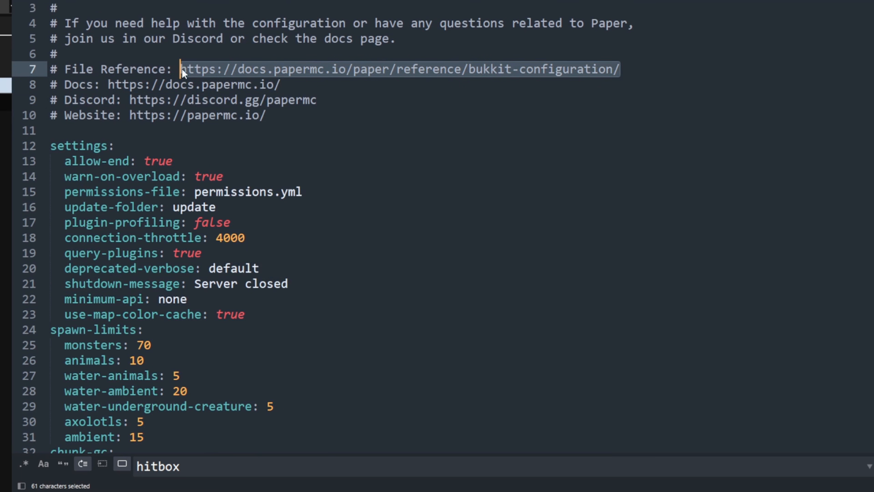
scroll(513, 58, "down", 5)
scroll(482, 69, "up", 4)
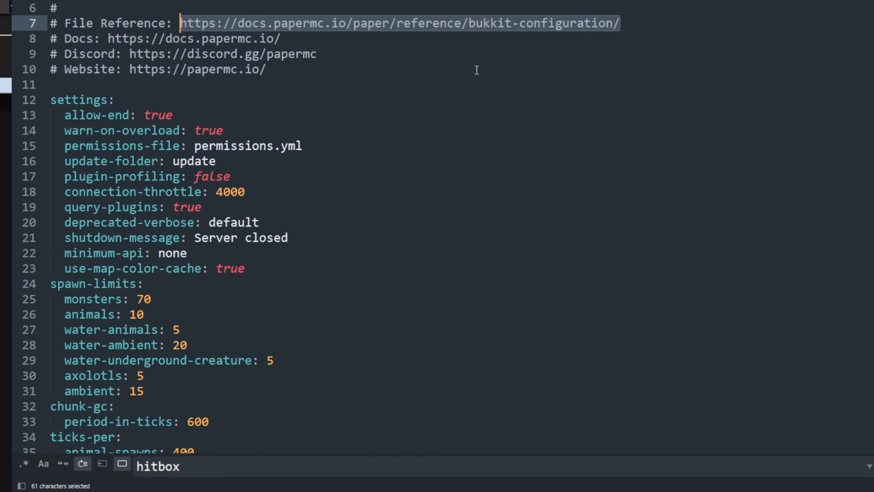
- Highlight the allow-end setting and its value in the settings section of bukkit.yml
left_click_drag(130, 115, 68, 121)
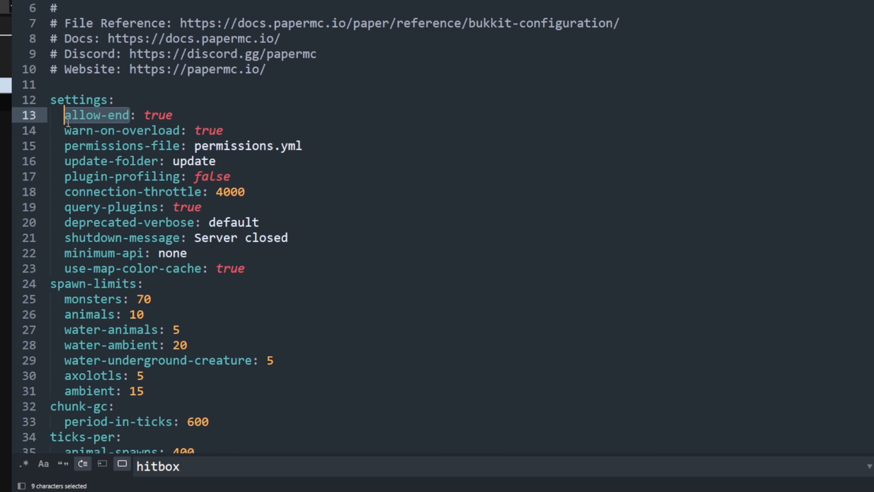
double_click(152, 116)
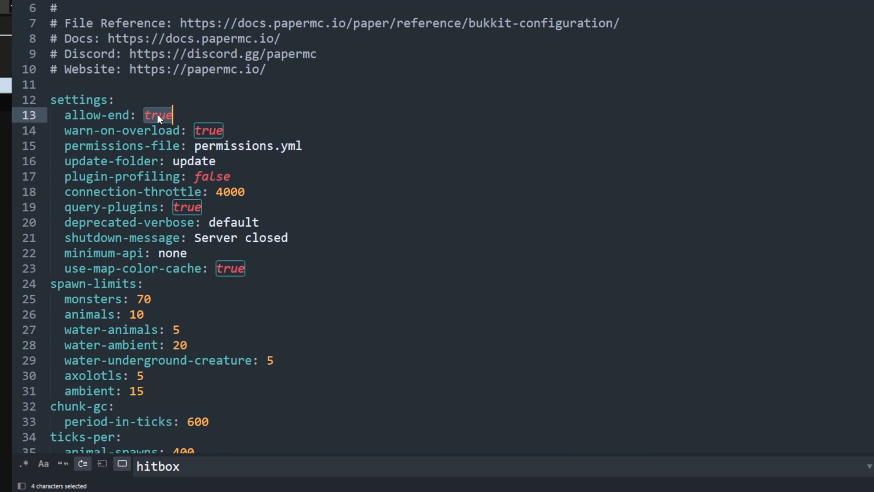
scroll(152, 148, "down", 1)
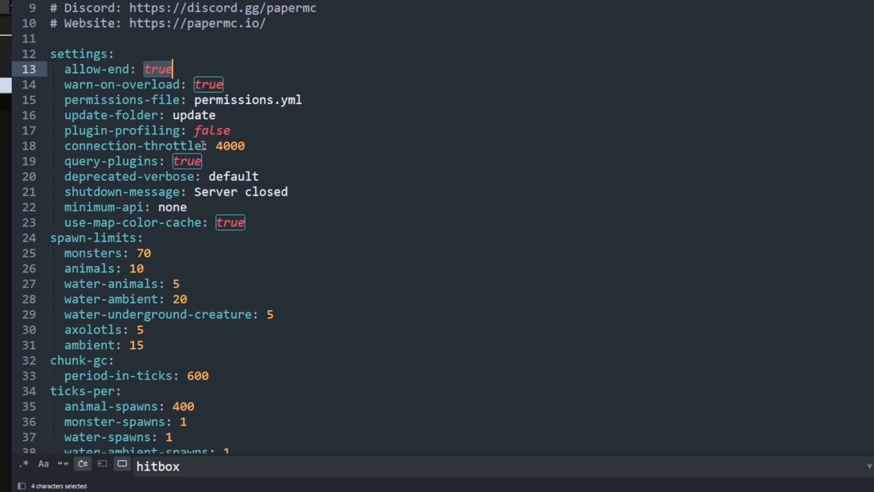
- Try connection-throttle at -1 in the settings section of bukkit.yml and set it back to 4000
left_click_drag(202, 145, 117, 145)
double_click(226, 146)
type("-1")
left_click_drag(234, 146, 220, 147)
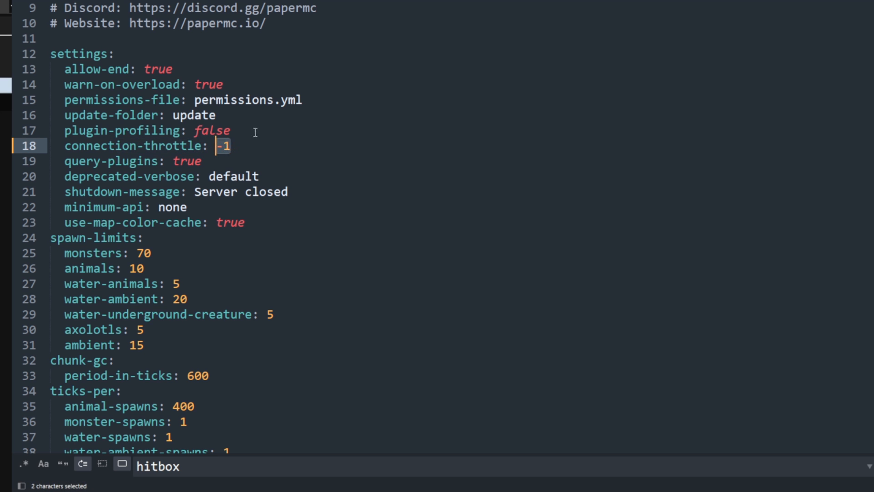
key("Down")
left_click_drag(252, 151, 217, 146)
type("4000")
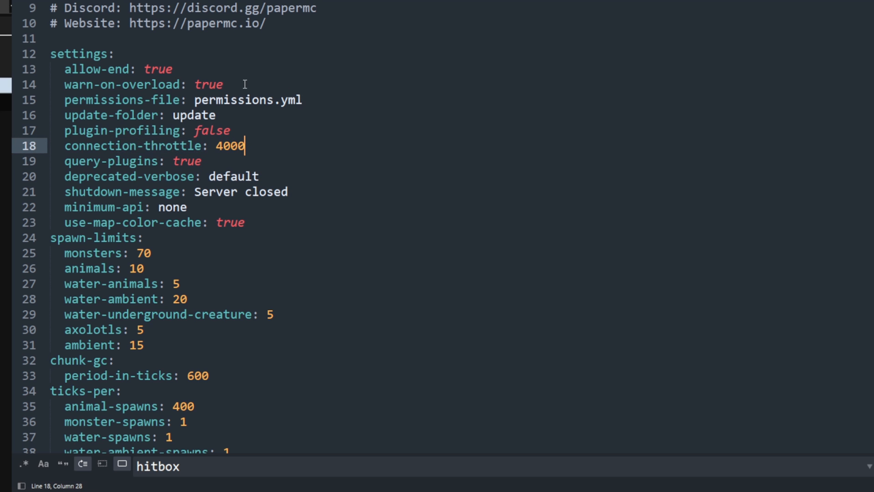
- Set connection-throttle to -1 in the settings section of bukkit.yml
scroll(411, 98, "down", 2)
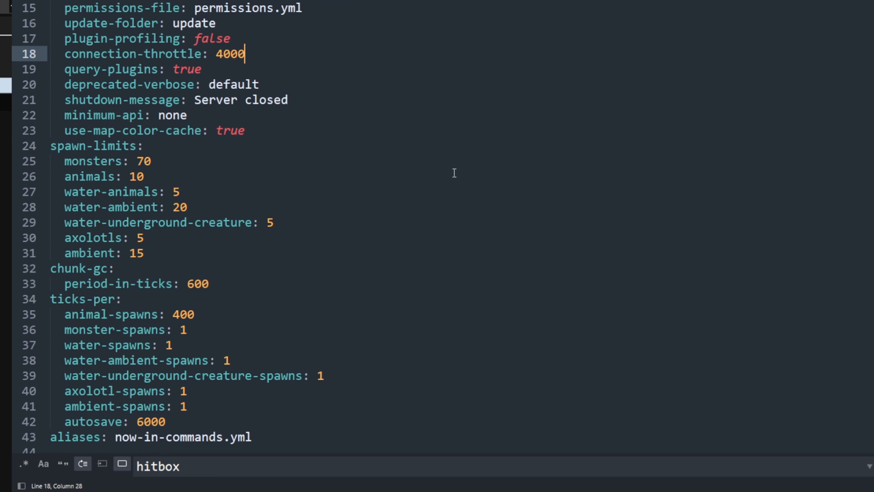
left_click(265, 222)
double_click(231, 52)
type("-1")
- Set query-plugins to false in the settings section of bukkit.yml
scroll(279, 84, "down", 2)
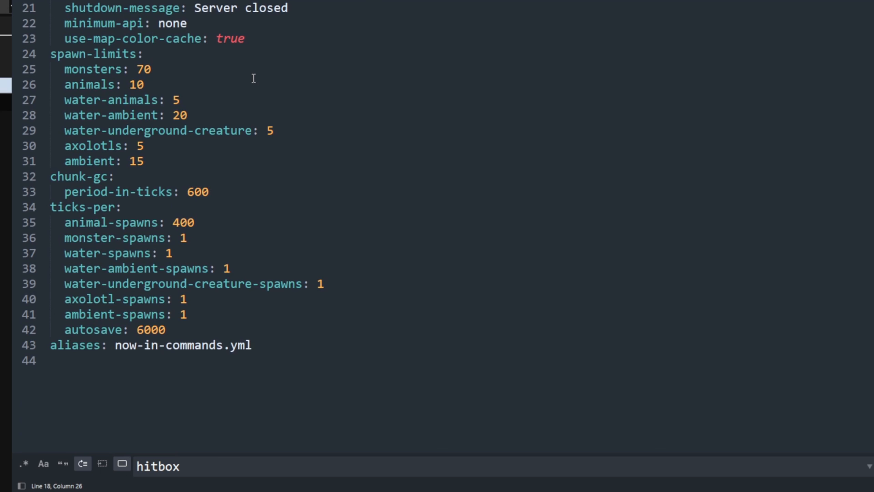
key("Down")
key("ctrl+d")
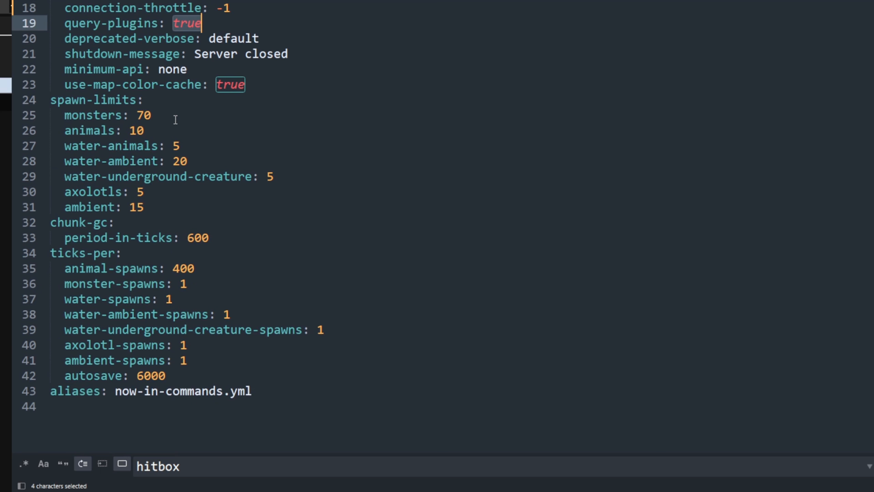
type("false")
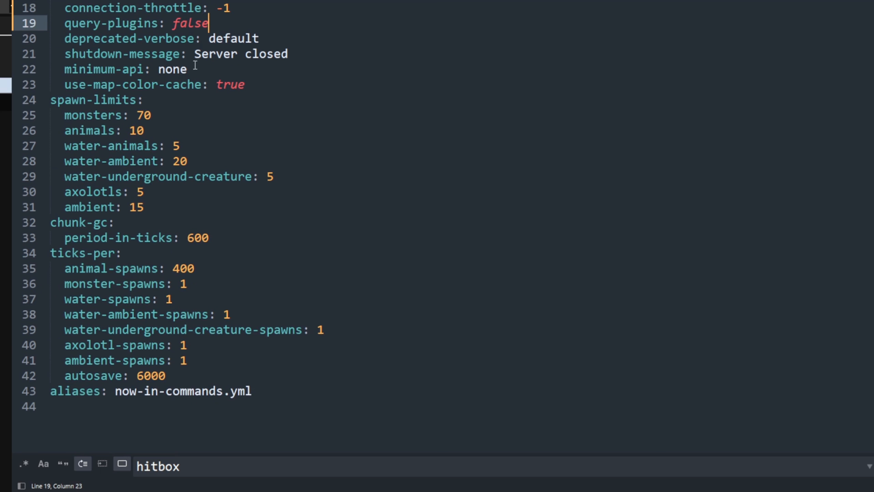
left_click(255, 71)
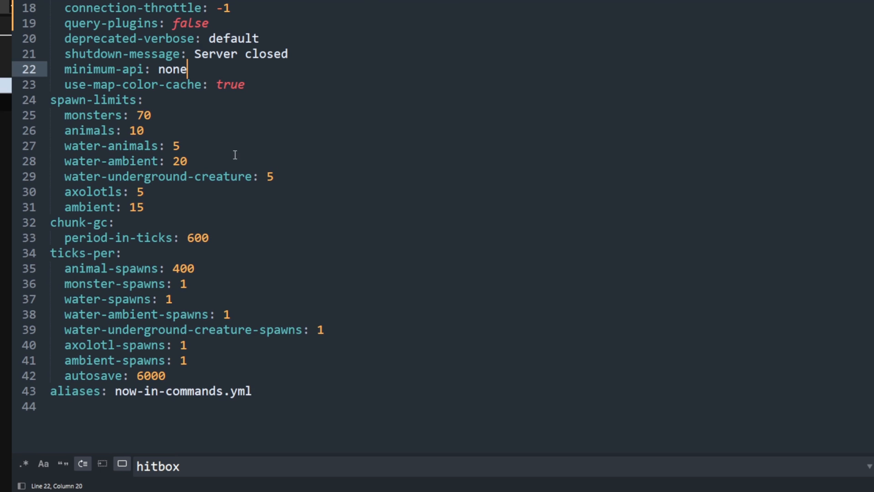
- Highlight the spawn-limits block in bukkit.yml and look over the ticks-per settings below it
left_click(163, 203)
left_click_drag(149, 211, 41, 104)
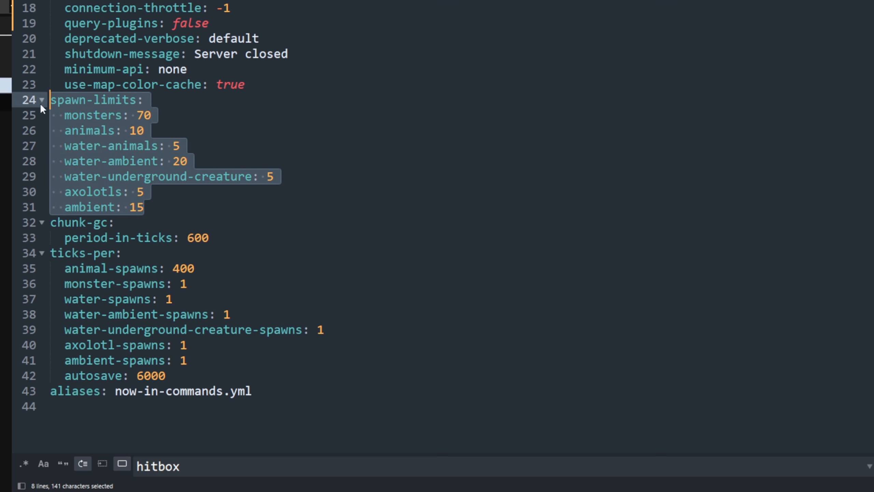
left_click(259, 298)
scroll(241, 258, "down", 3)
left_click(219, 208)
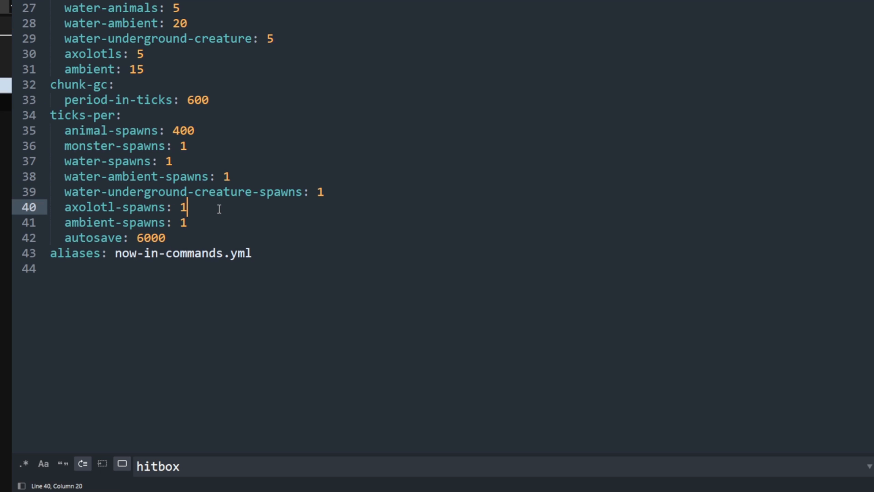
- Switch to WinSCP and open server.properties from the server's root folder in the text editor
left_click(606, 490)
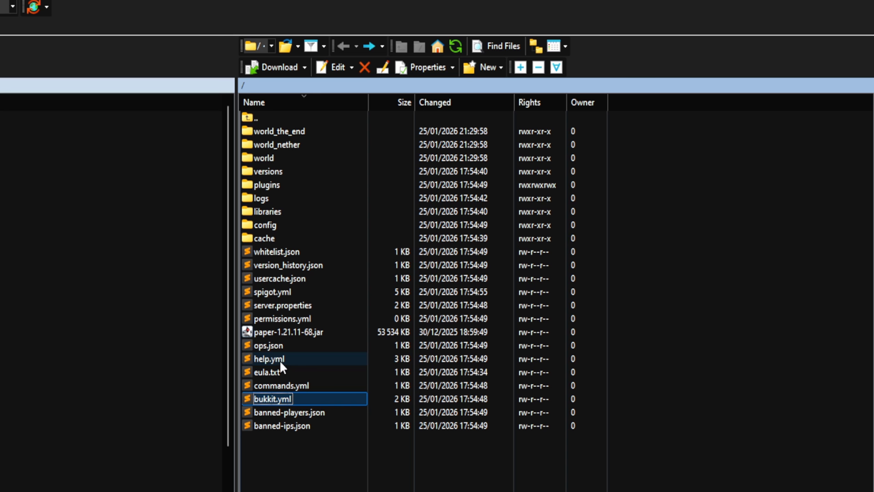
left_click(278, 292)
double_click(272, 306)
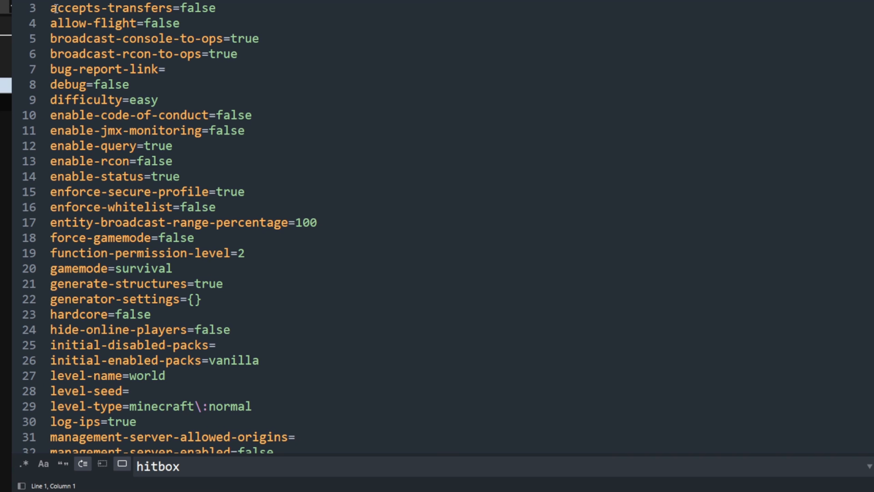
- Look through server.properties, highlighting the max-players line and the values of max-tick-time and max-world-size
left_click_drag(56, 7, 49, 82)
scroll(104, 137, "down", 8)
left_click(80, 178)
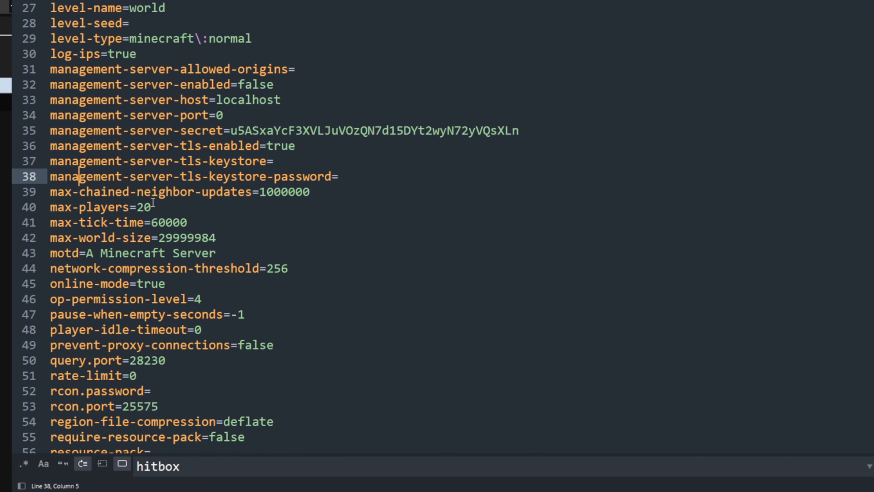
left_click_drag(153, 203, 50, 207)
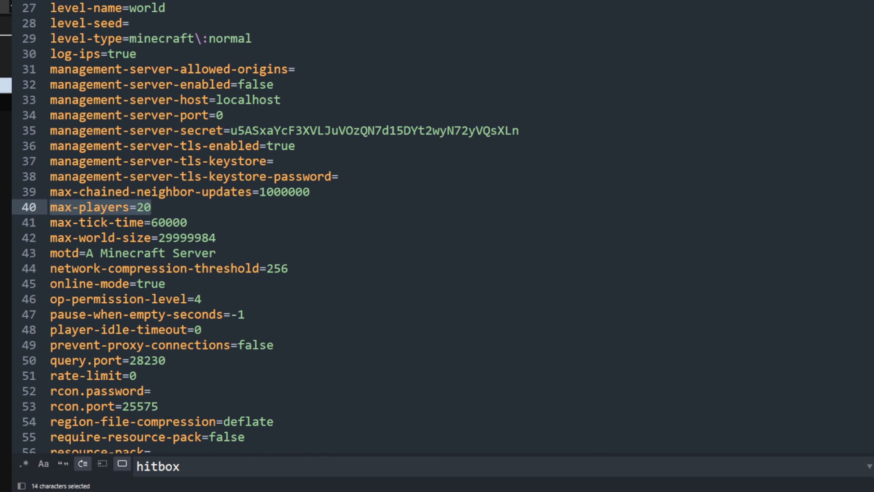
scroll(328, 313, "down", 3)
scroll(207, 179, "up", 1)
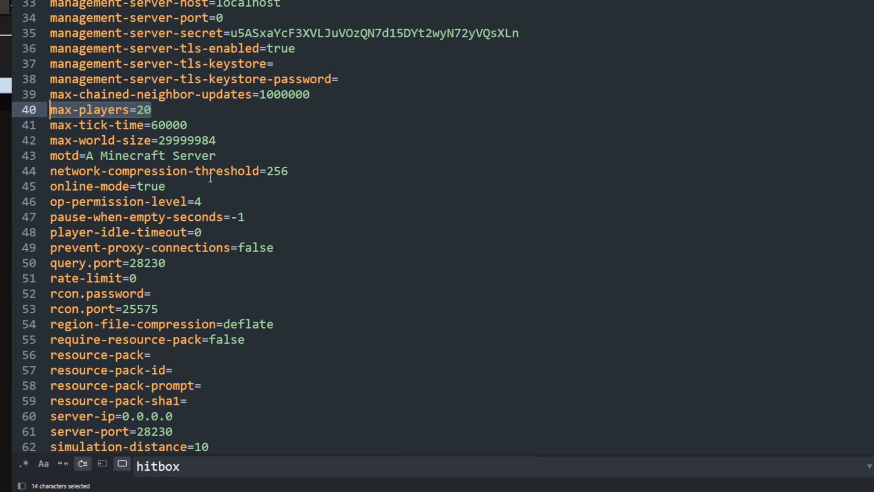
double_click(173, 130)
double_click(188, 145)
scroll(294, 179, "down", 5)
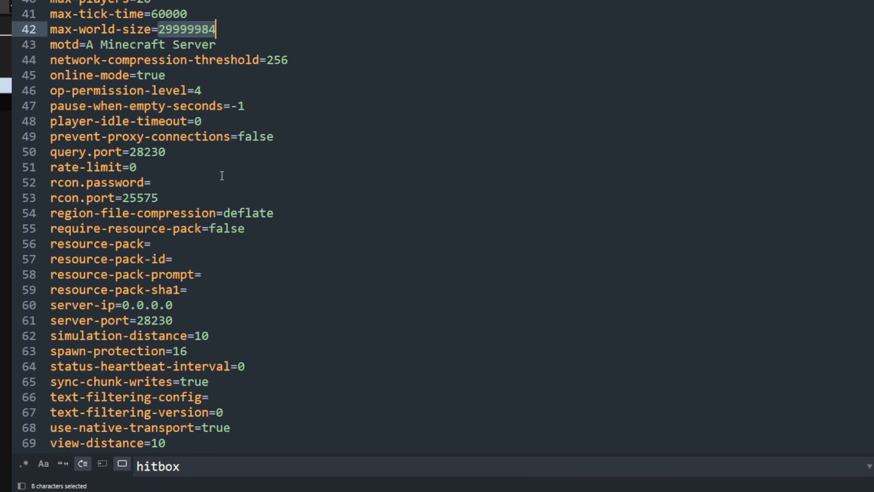
- Set spawn-protection to 0 in server.properties and highlight the changed line
left_click(183, 238)
left_click_drag(183, 238, 29, 238)
type("0")
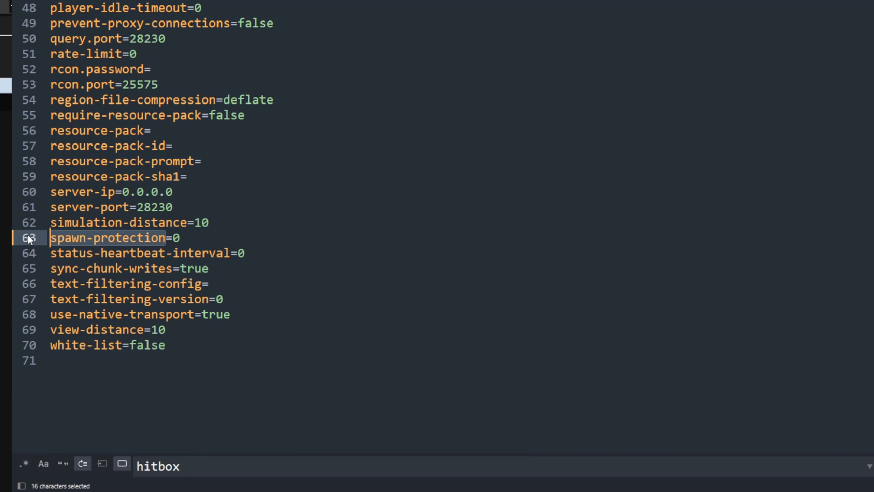
scroll(195, 334, "up", 2)
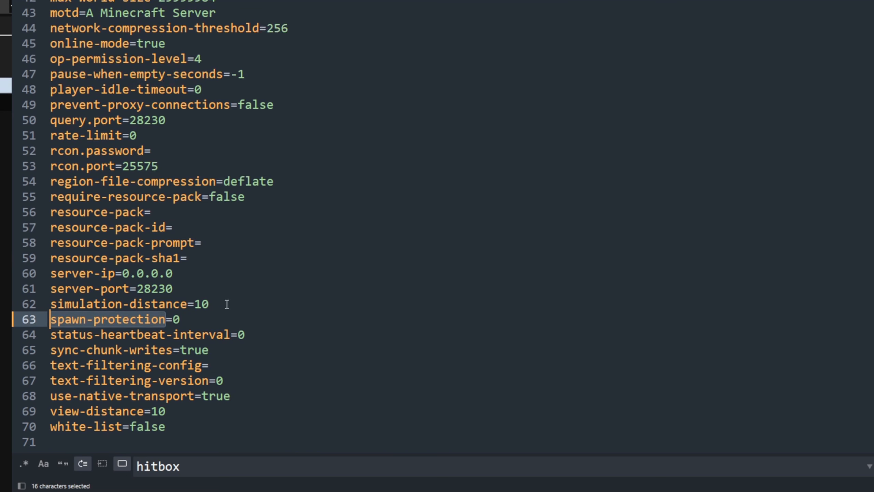
left_click(197, 335)
left_click_drag(196, 341, 50, 330)
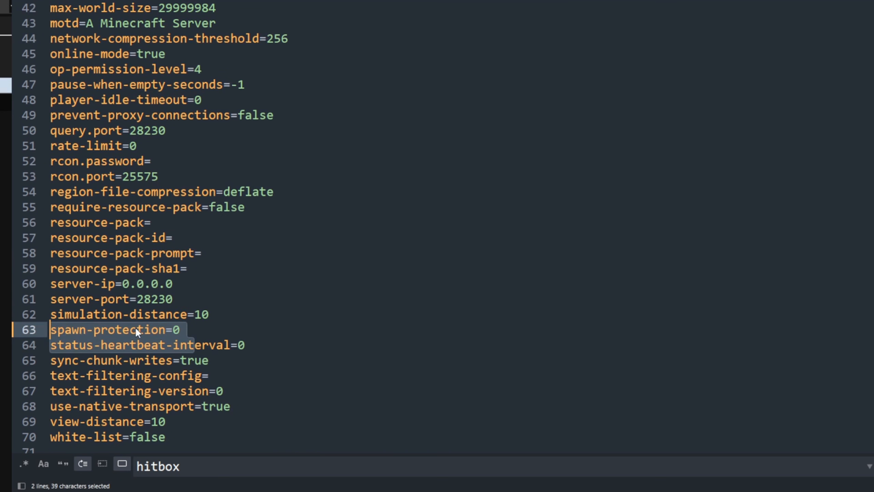
left_click(137, 329)
- Review the rest of server.properties, from accepts-transfers, difficulty, gamemode and hardcore down to view-distance and white-list
scroll(470, 356, "up", 6)
scroll(545, 364, "up", 6)
left_click(471, 355)
scroll(338, 321, "up", 1)
left_click(313, 319)
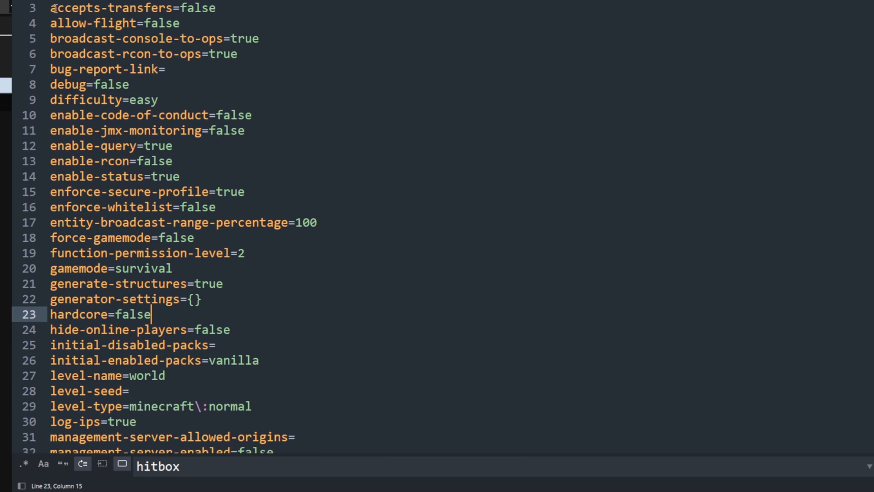
left_click(549, 356)
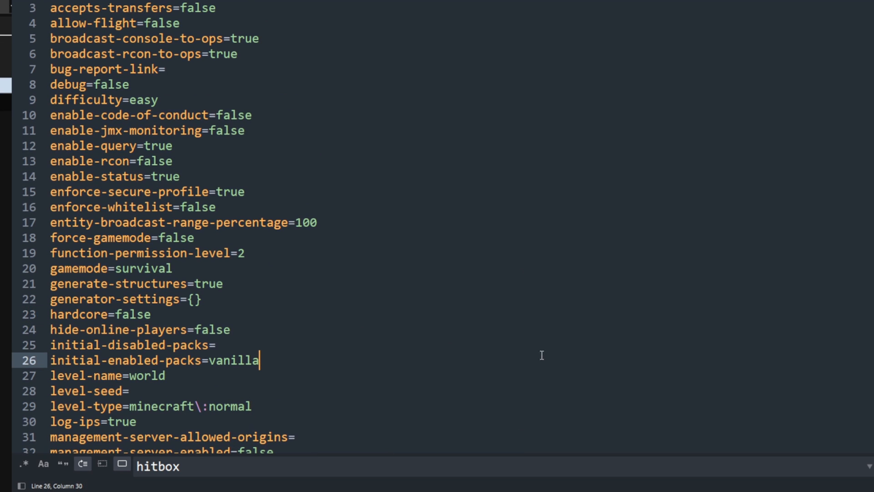
left_click_drag(289, 315, 104, 7)
left_click(237, 225)
scroll(237, 226, "down", 15)
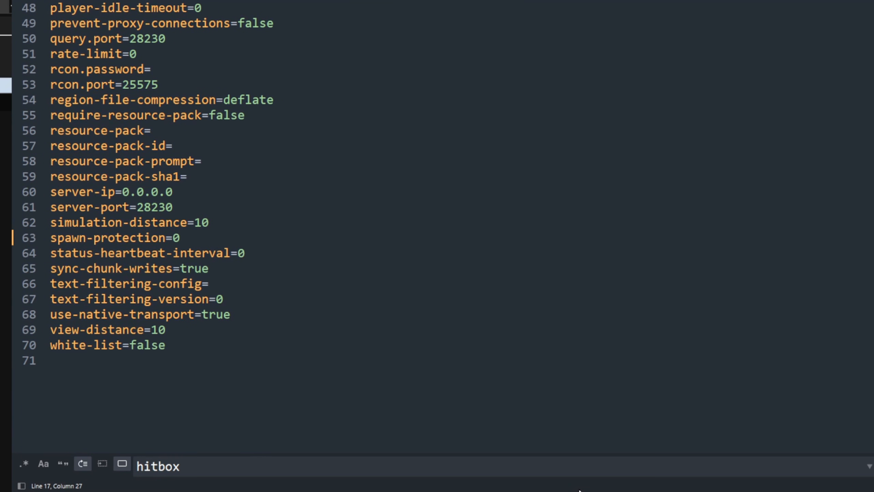
- Switch to WinSCP and look over the root folder's files, including spigot.yml, usercache.json and server.properties, and the file actions for spigot.yml
key("alt+Tab")
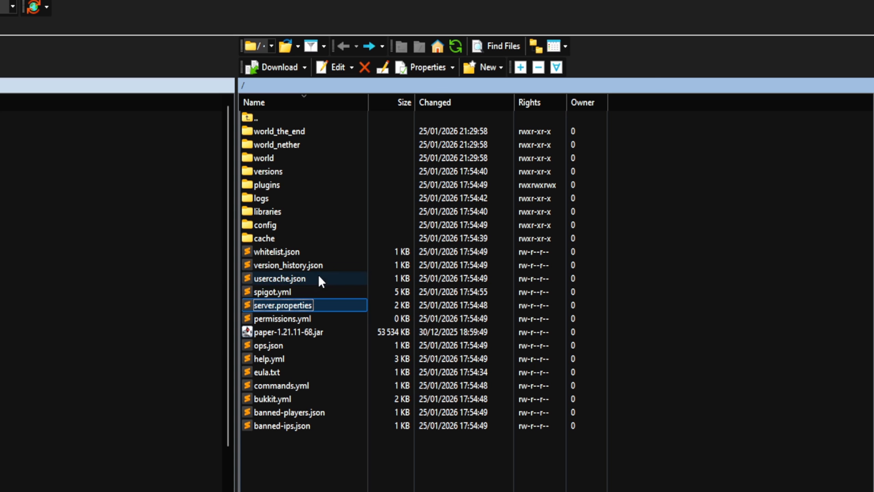
left_click(288, 297)
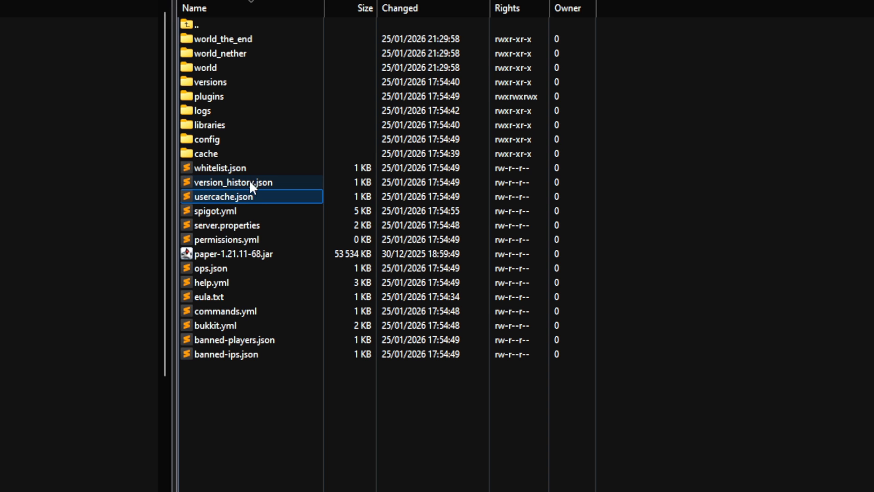
left_click(304, 252)
left_click(307, 332)
left_click(297, 372)
right_click(222, 210)
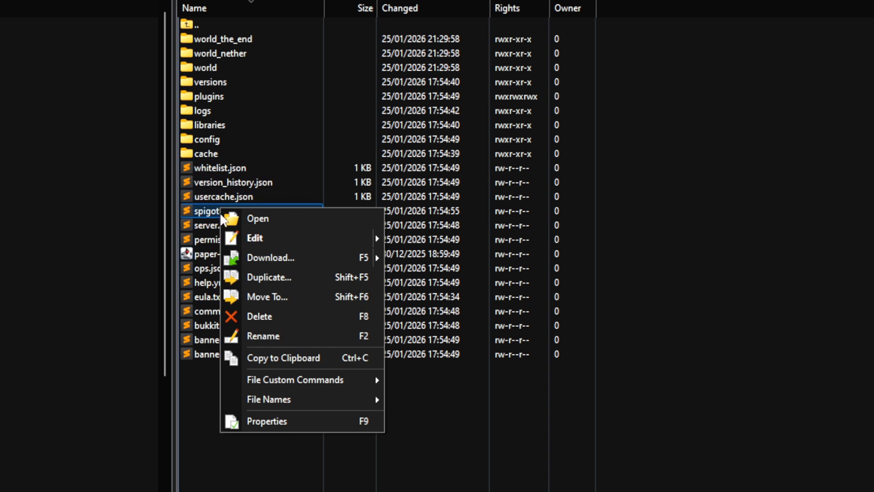
mouse_move(258, 248)
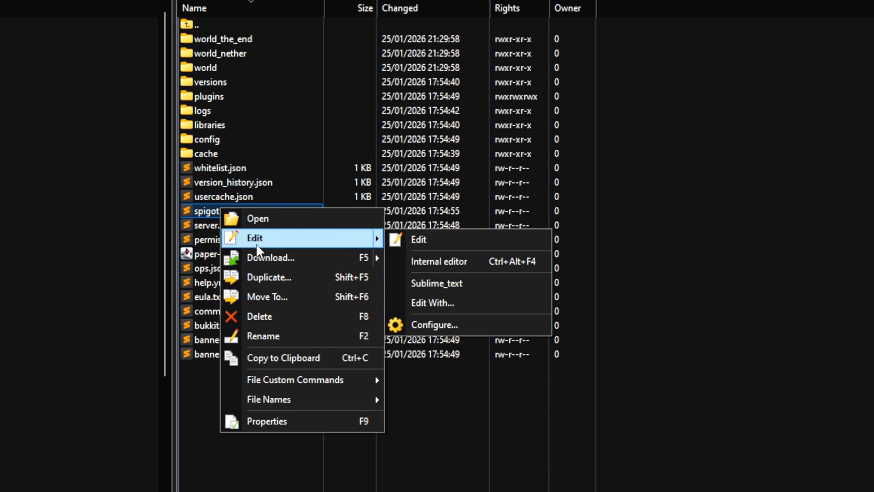
left_click(222, 182)
left_click(231, 197)
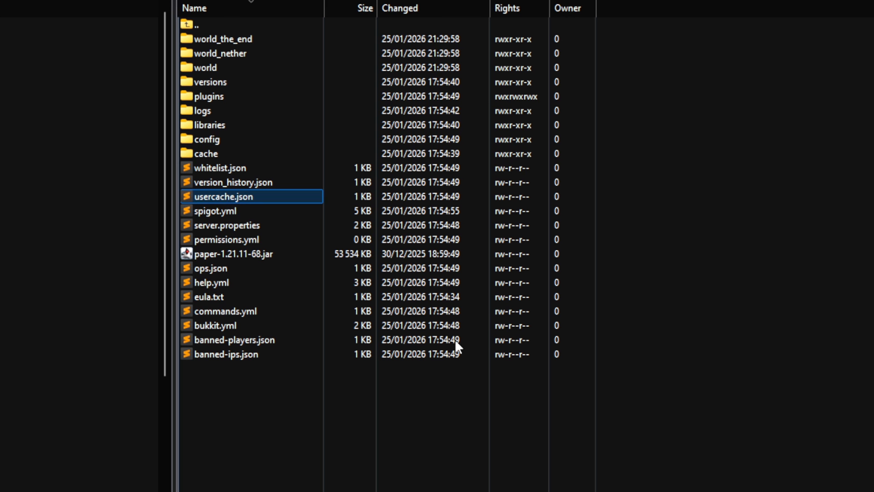
left_click(222, 224)
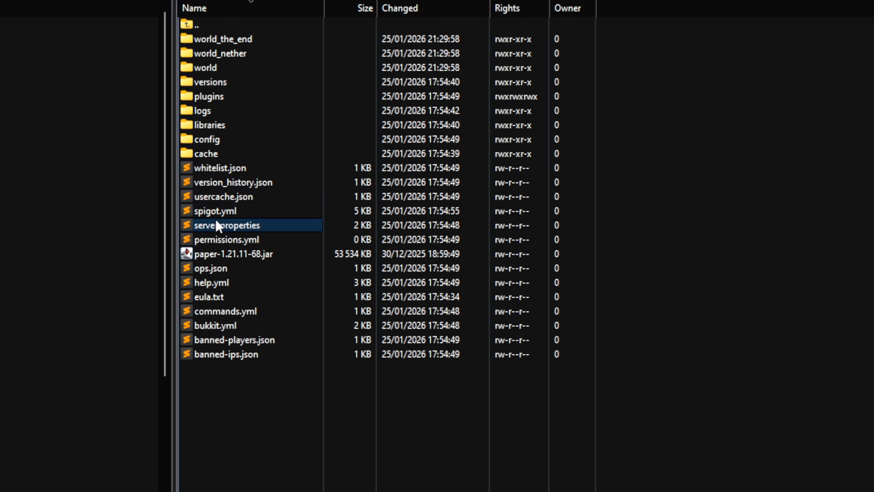
- Open the editor configuration from spigot.yml's edit options and examine the Sublime_text entry in the editor preferences
right_click(234, 209)
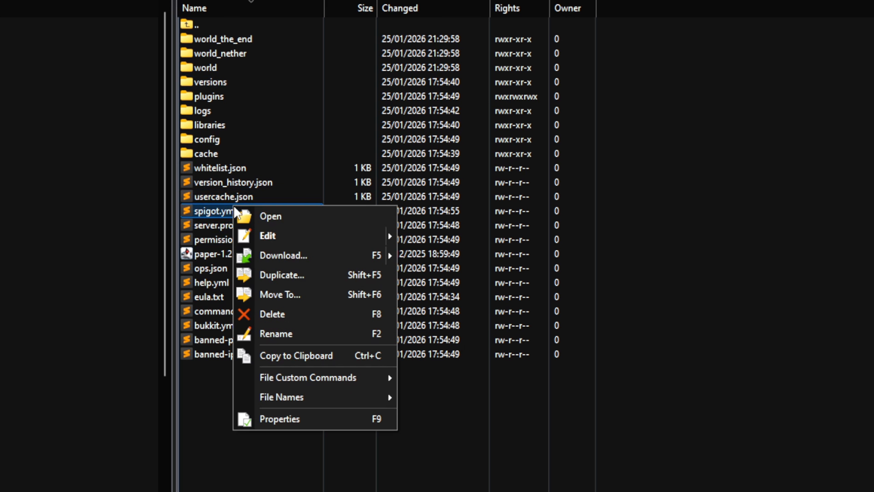
mouse_move(293, 236)
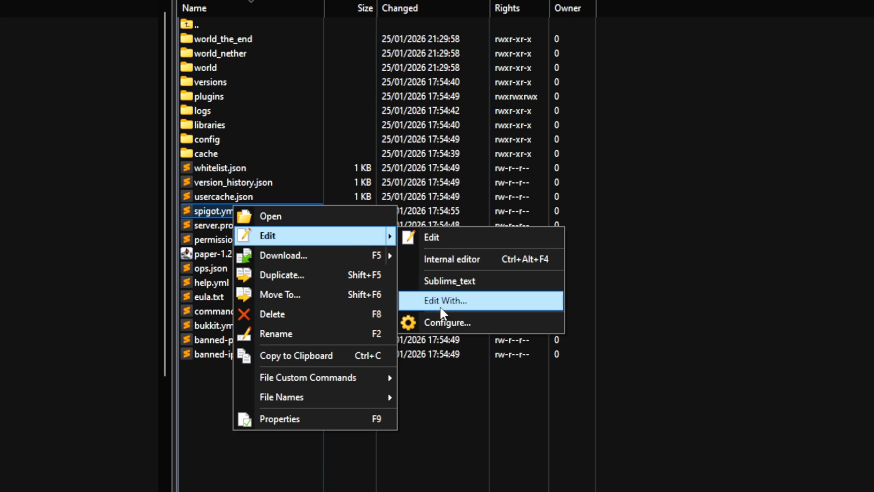
left_click(438, 320)
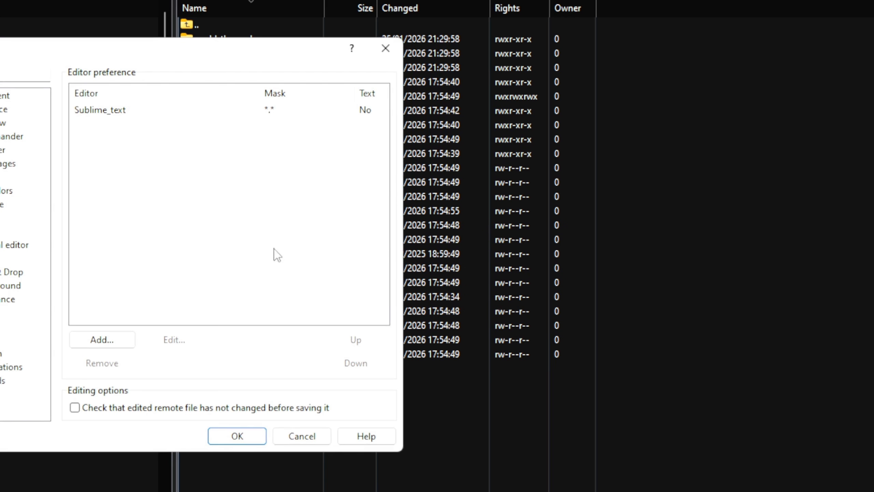
left_click(155, 111)
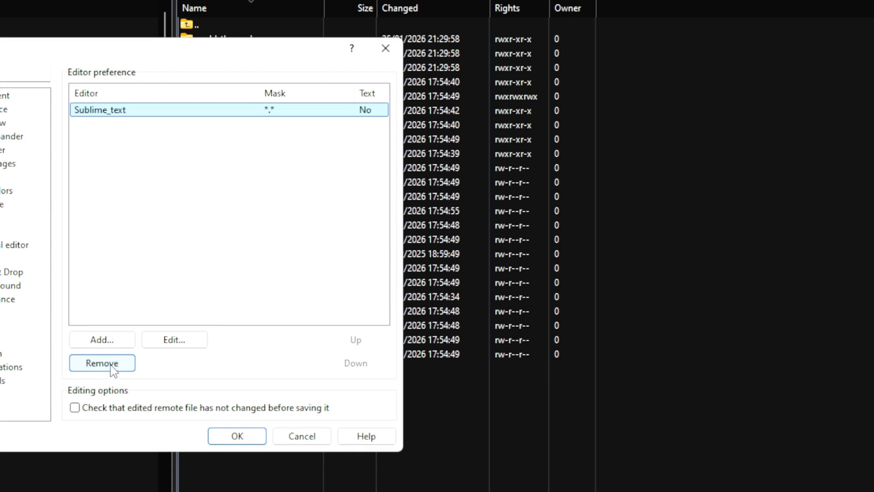
left_click(139, 153)
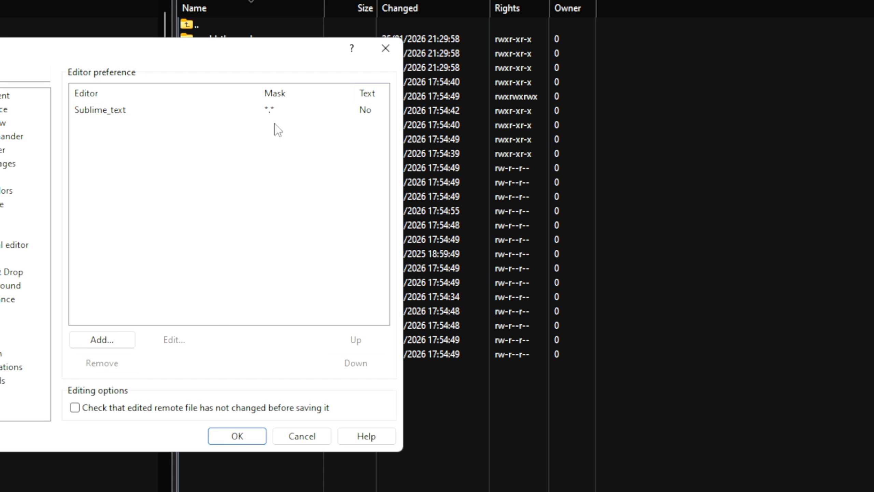
left_click(179, 111)
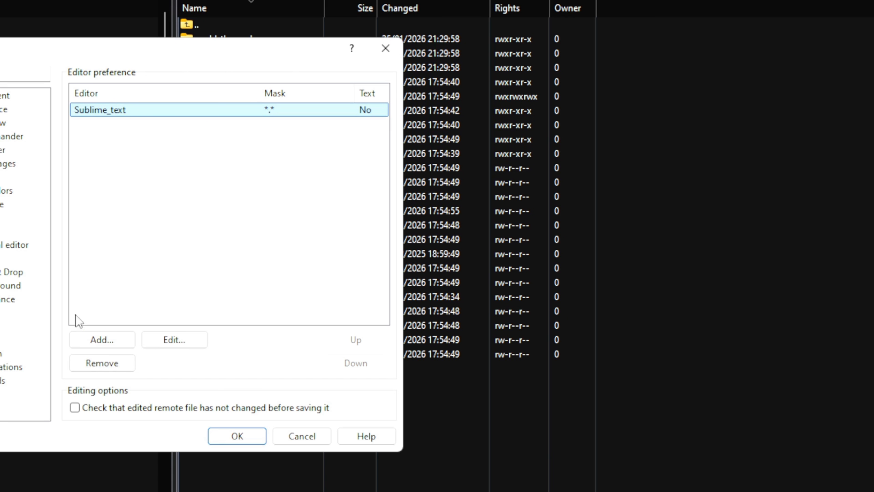
- Examine the external editor and file autoselection options for adding an editor, and cancel without adding one
left_click(100, 341)
left_click_drag(41, 287, 21, 290)
left_click(32, 284)
left_click(44, 287)
left_click(71, 168)
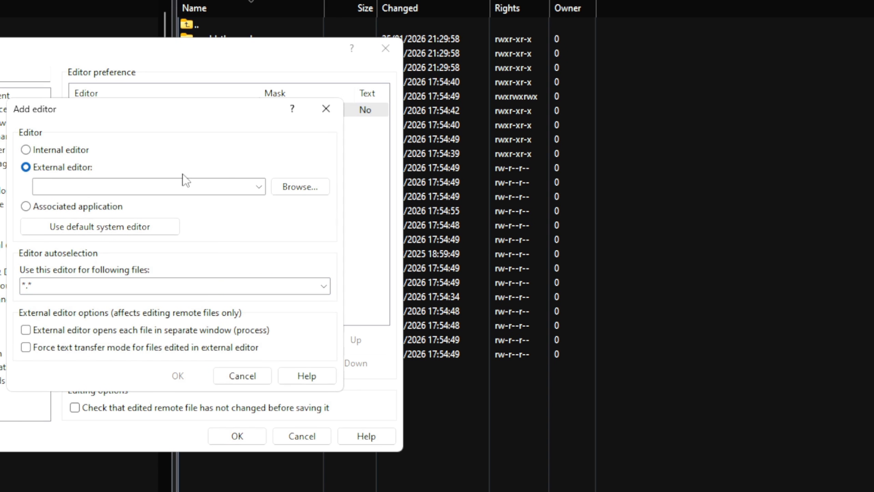
left_click(263, 376)
- Select the Sublime_text entry, close the editor preferences, and view the edit options for spigot.yml
left_click(124, 113)
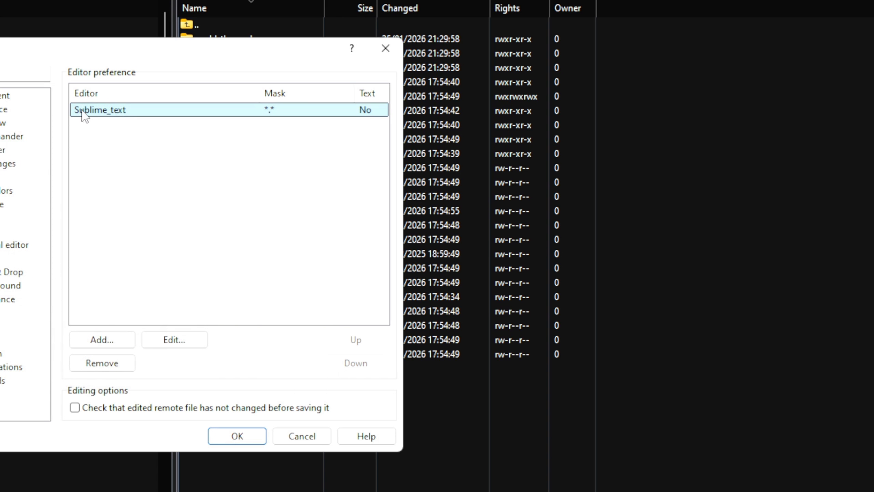
key("Return")
right_click(224, 208)
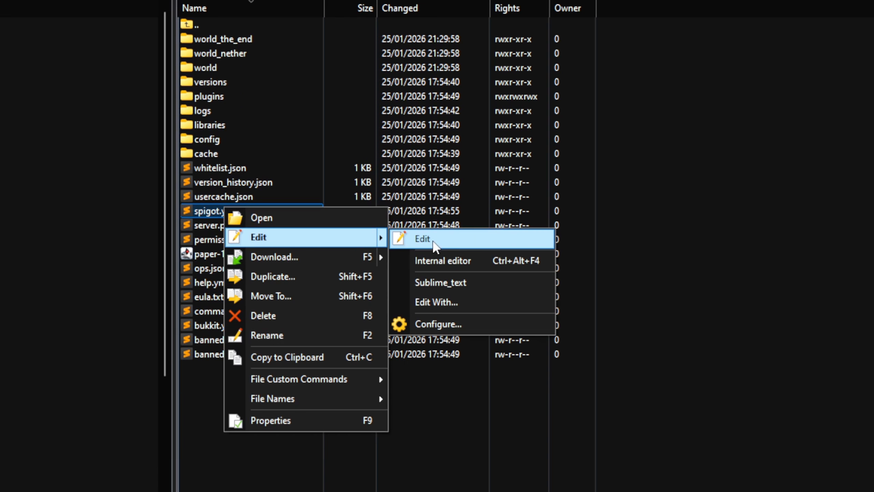
left_click(669, 220)
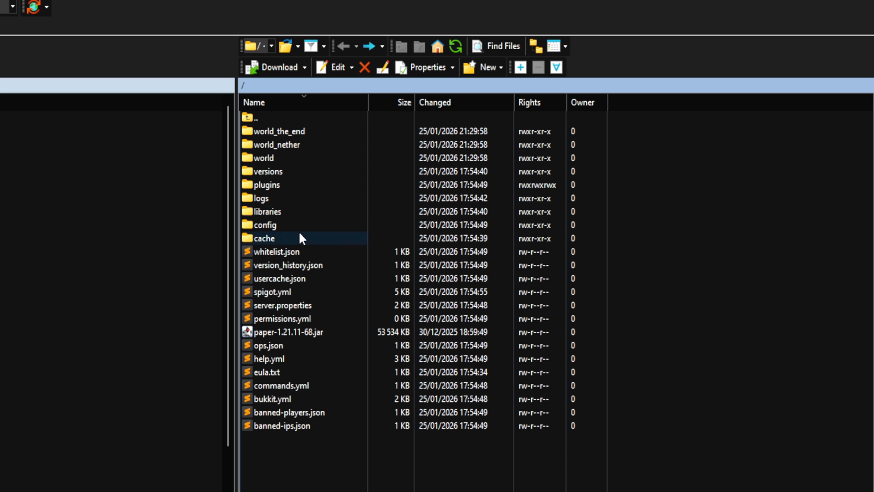
- Look over the root folder's configuration files and highlight the world, world_nether and world_the_end folders
left_click(290, 248)
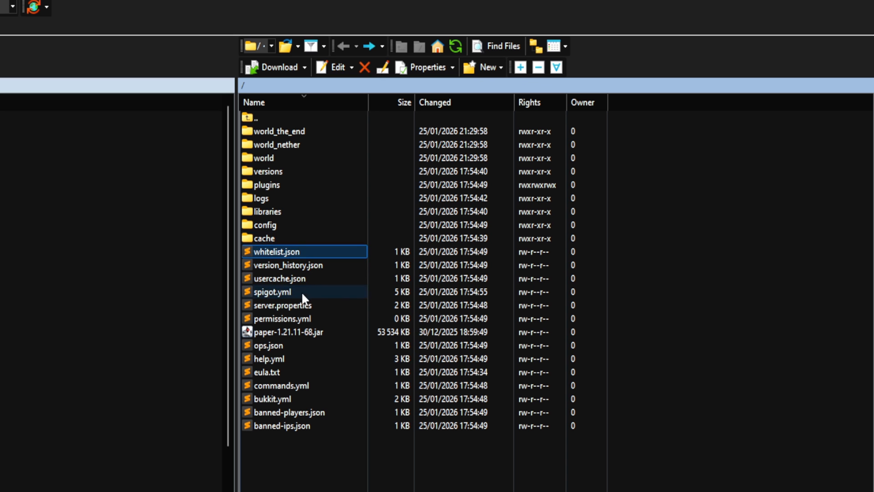
left_click(295, 304)
left_click(280, 378)
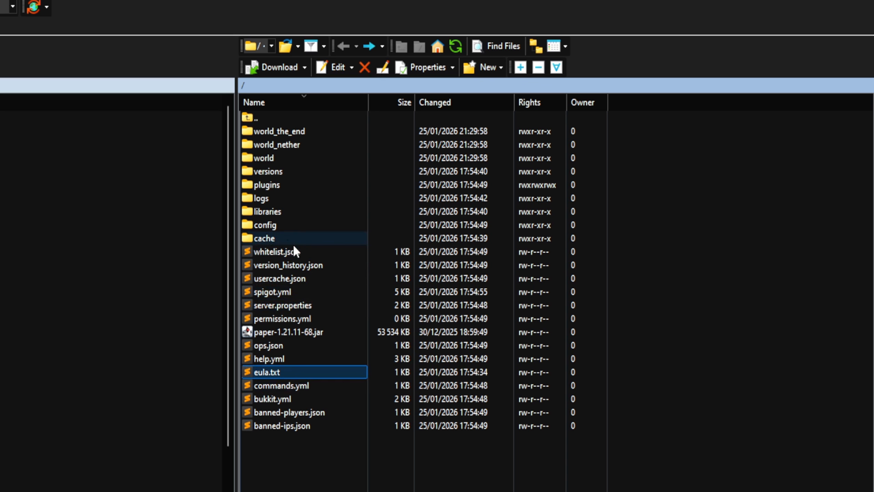
left_click_drag(396, 243, 271, 144)
left_click_drag(383, 161, 286, 128)
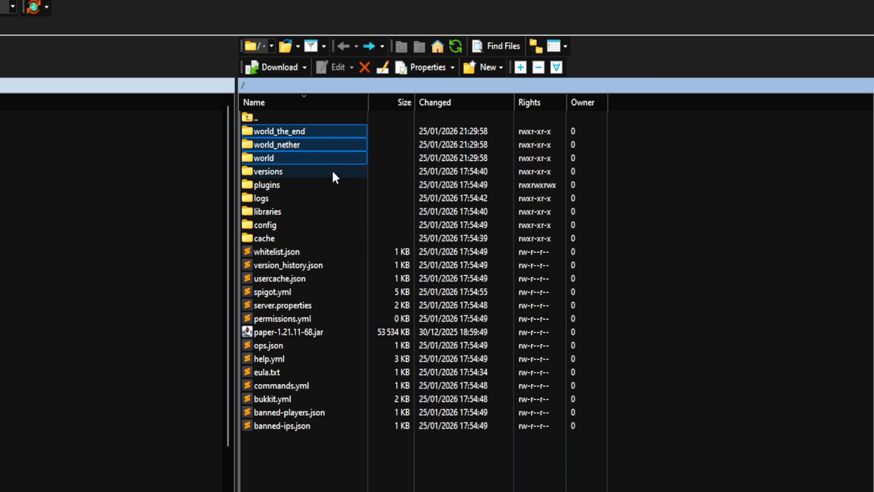
- Open the world folder and look through its playerdata and region subfolders
double_click(279, 157)
left_click(277, 157)
double_click(274, 148)
key("BackSpace")
double_click(263, 131)
left_click_drag(290, 221, 292, 127)
key("alt+Left")
double_click(265, 130)
left_click_drag(312, 219, 265, 131)
key("alt+Left")
- Examine the .dat files in the world's data folder, including stopwatches.dat and random_sequences.dat, and return to the root folder
double_click(271, 171)
left_click_drag(351, 274, 306, 124)
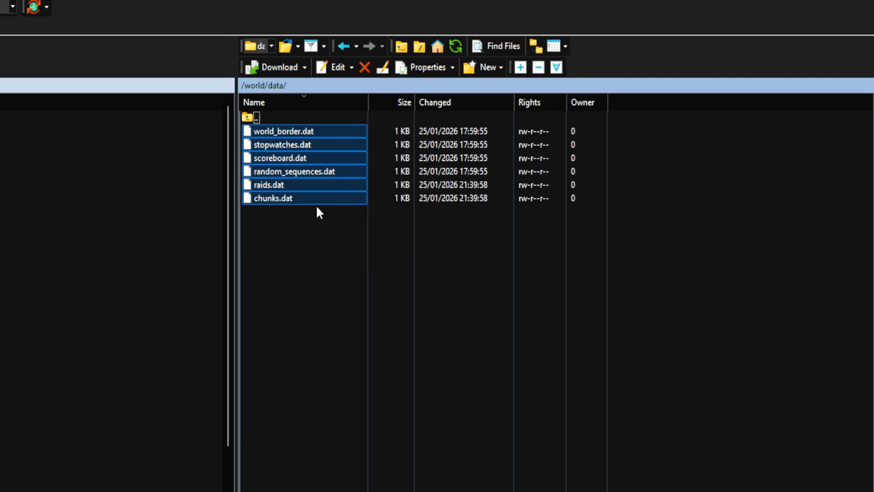
left_click(290, 236)
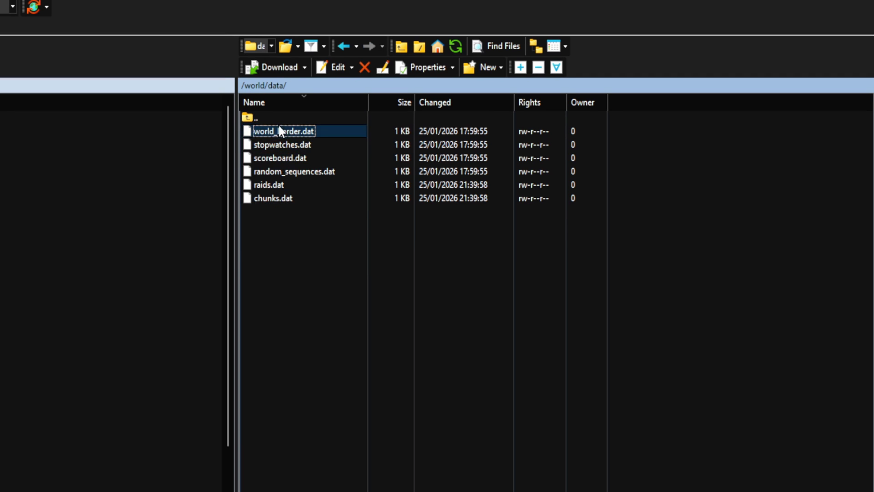
left_click(285, 145)
left_click(295, 170)
key("BackSpace")
key("BackSpace")
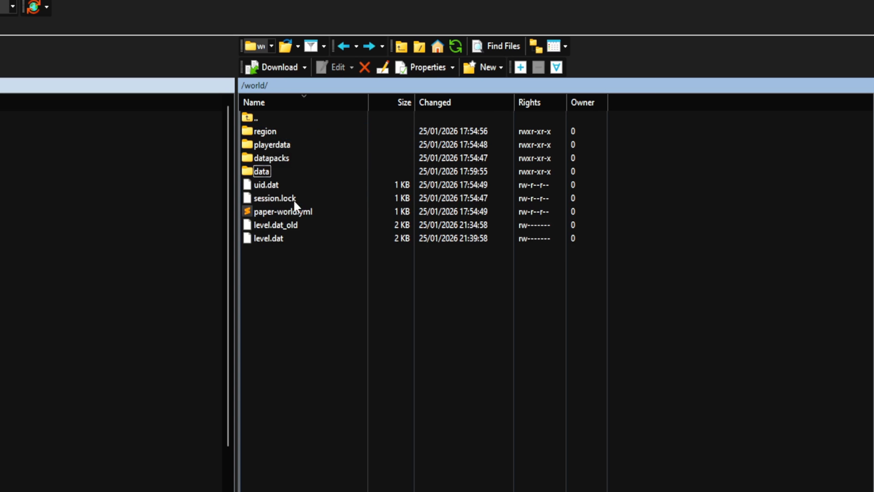
- Browse to the 1.21.11 folder inside versions, view paper-1.21.11.jar, and return to the root folder
double_click(276, 172)
double_click(274, 130)
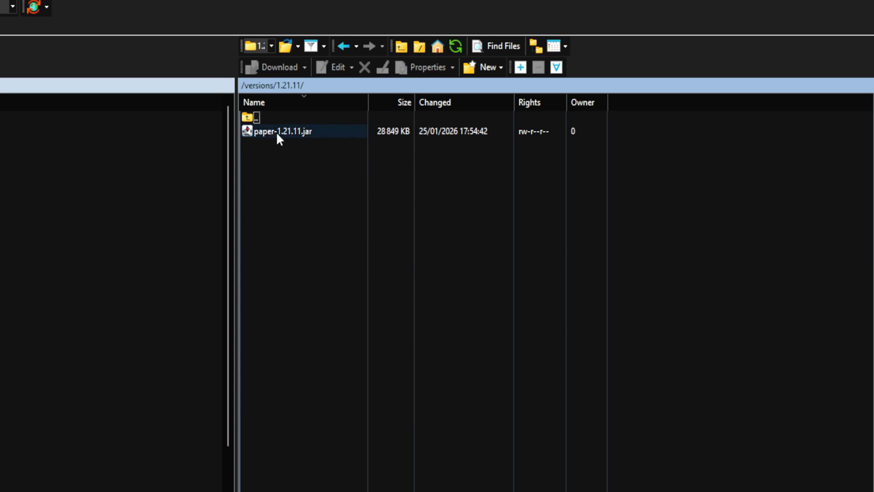
left_click(285, 136)
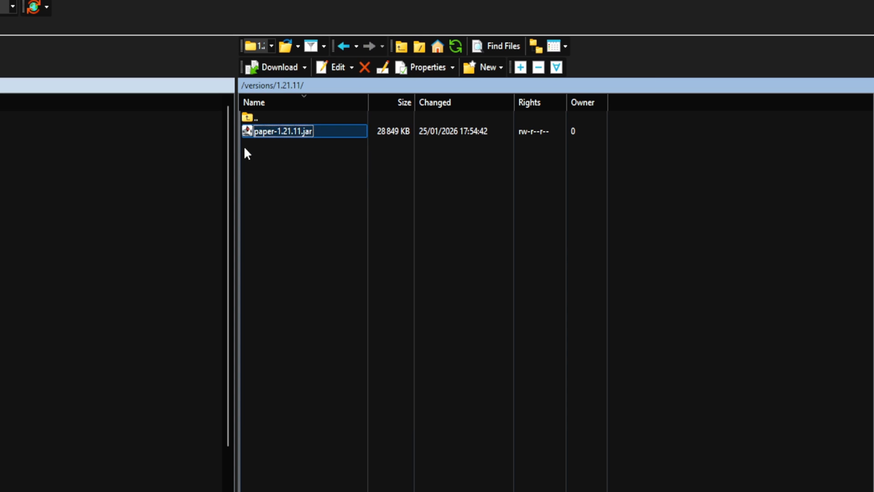
key("BackSpace")
key("BackSpace")
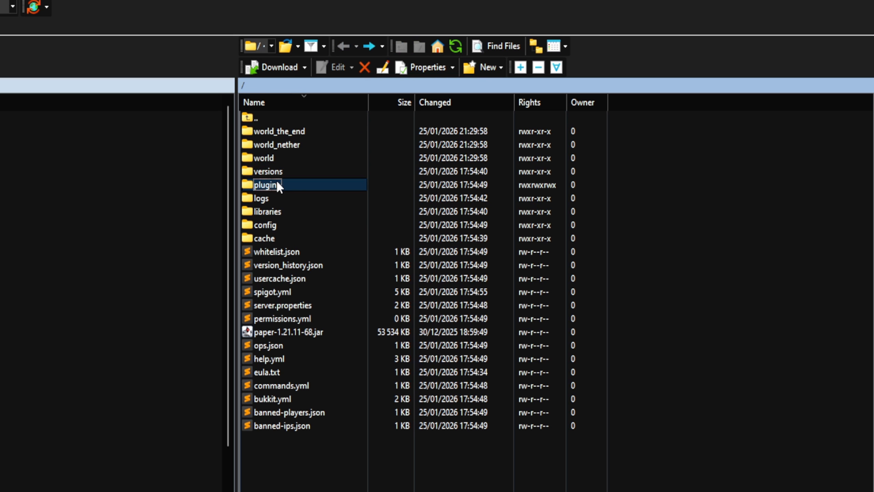
- View the contents of the plugins folder, including spark and bStats, and return to the root folder
left_click(275, 184)
double_click(271, 186)
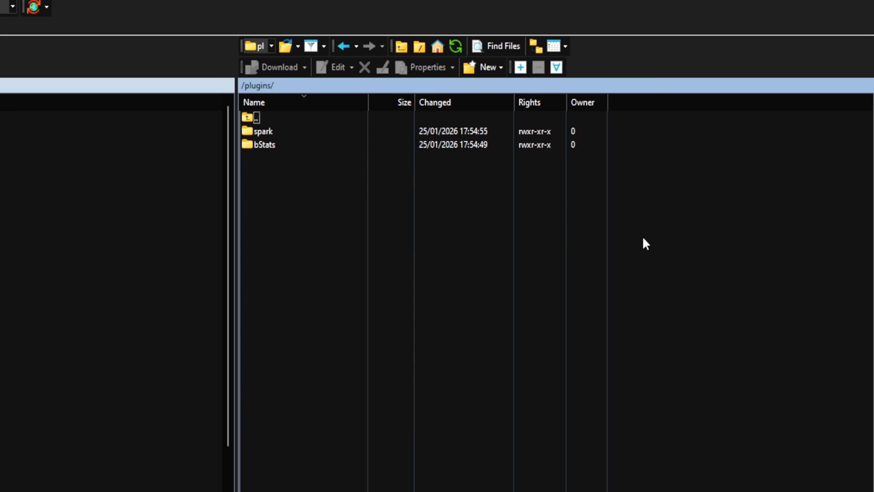
left_click_drag(315, 158, 599, 468)
left_click_drag(470, 468, 413, 441)
key("BackSpace")
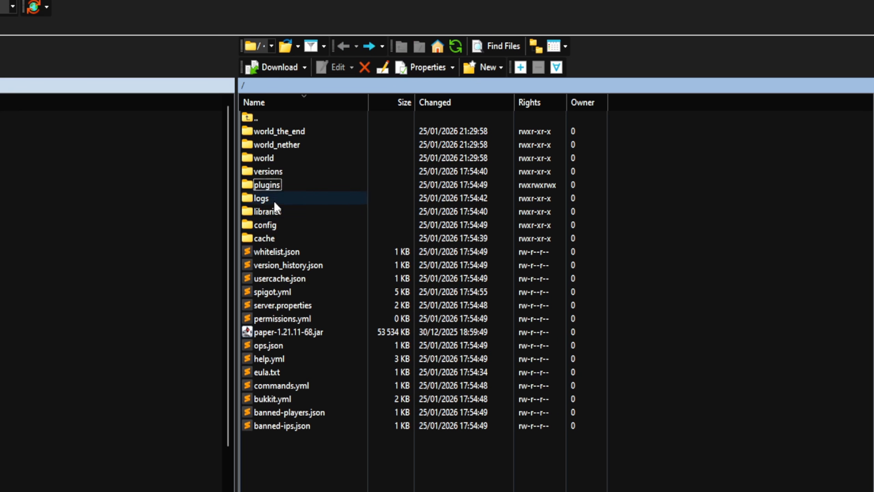
- View latest.log in the logs folder and return to the root folder
double_click(273, 200)
left_click(266, 134)
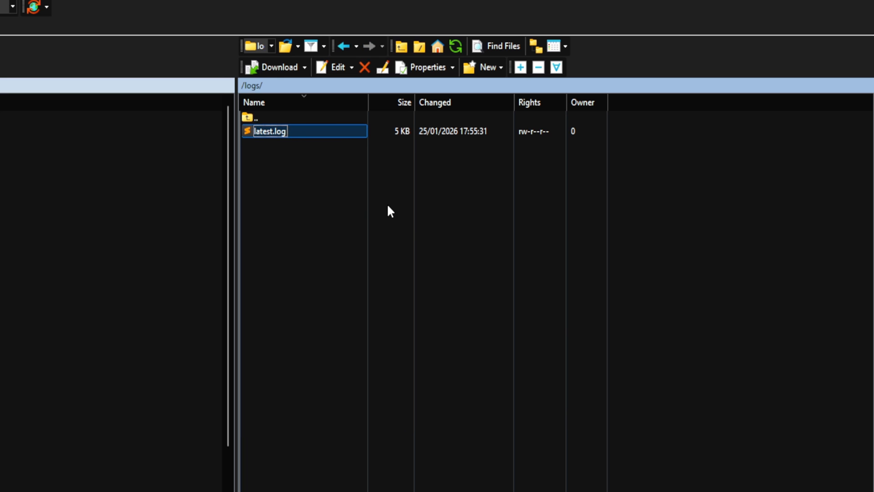
key("BackSpace")
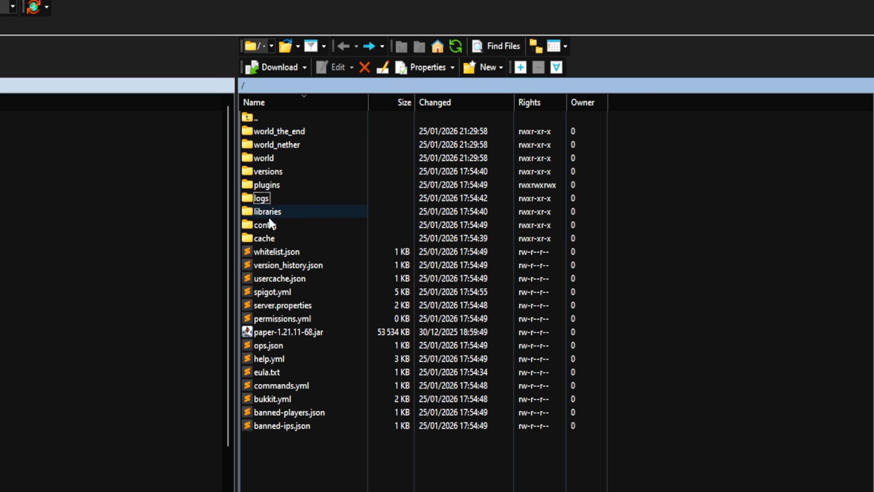
- Open paper-world-defaults.yml from the config folder in the text editor
double_click(271, 226)
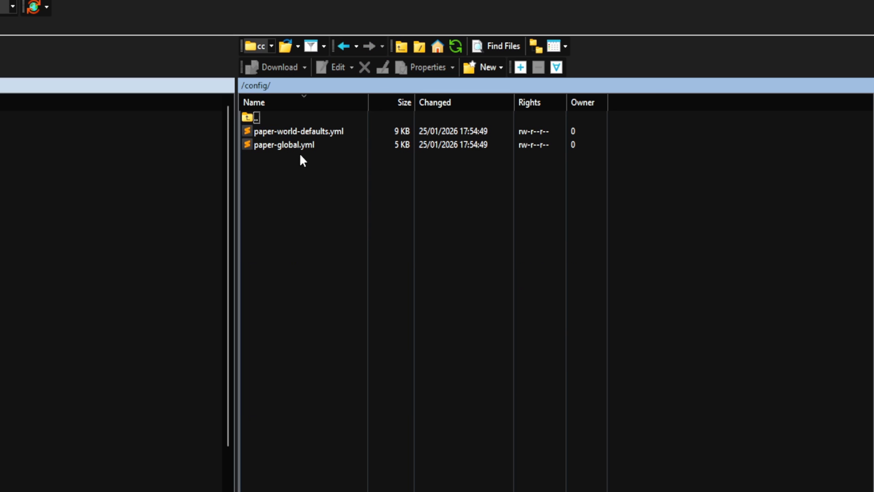
left_click(286, 133)
left_click(272, 175)
double_click(292, 134)
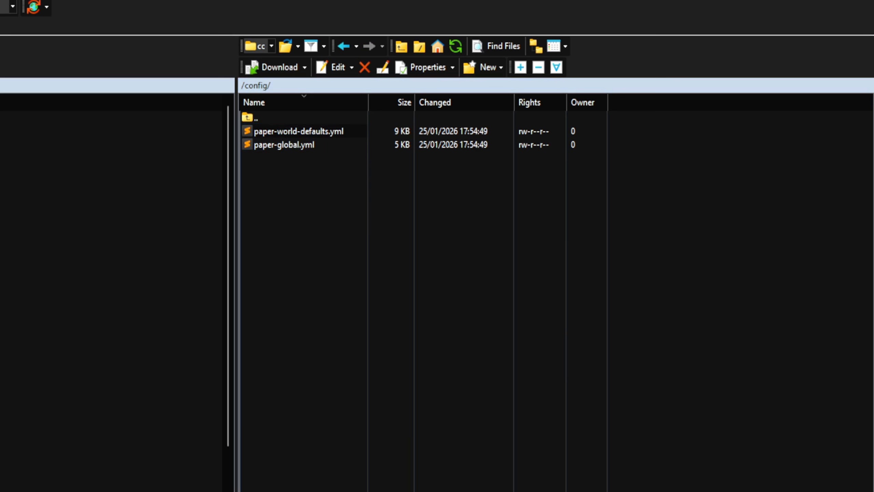
- Find the anti-xray section in paper-world-defaults.yml and highlight its enabled value
scroll(456, 307, "down", 15)
scroll(410, 285, "up", 8)
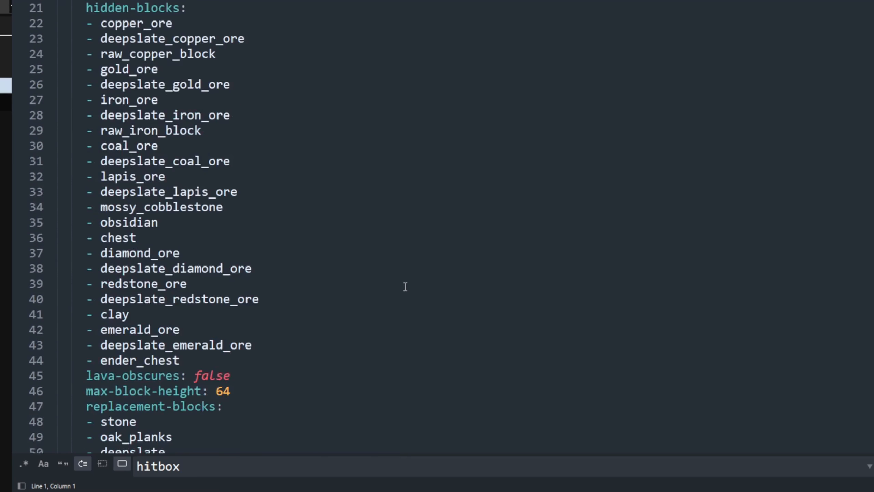
scroll(372, 288, "up", 7)
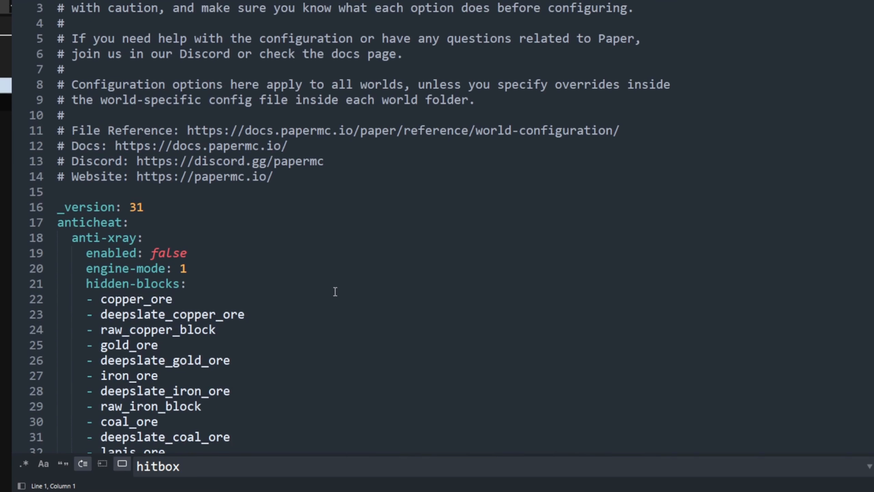
double_click(170, 253)
- Look through the hidden-blocks, collisions, command-blocks and entities settings, and close the search bar
scroll(170, 253, "down", 11)
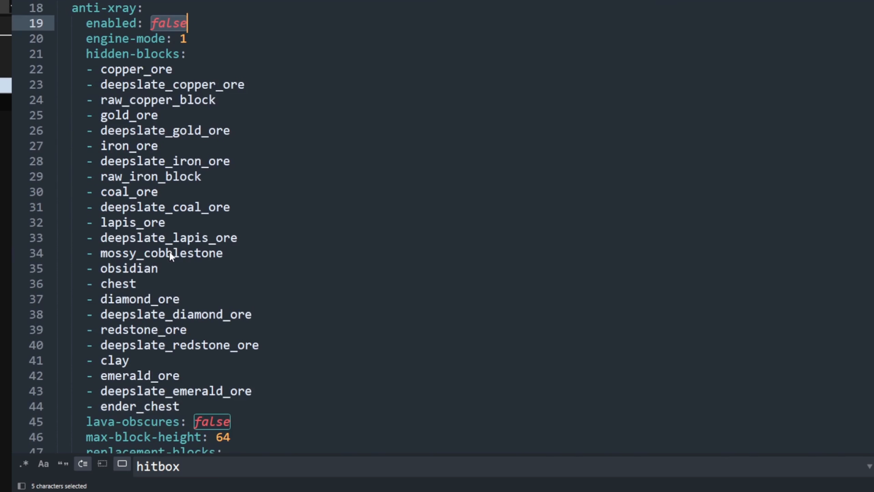
scroll(169, 253, "down", 7)
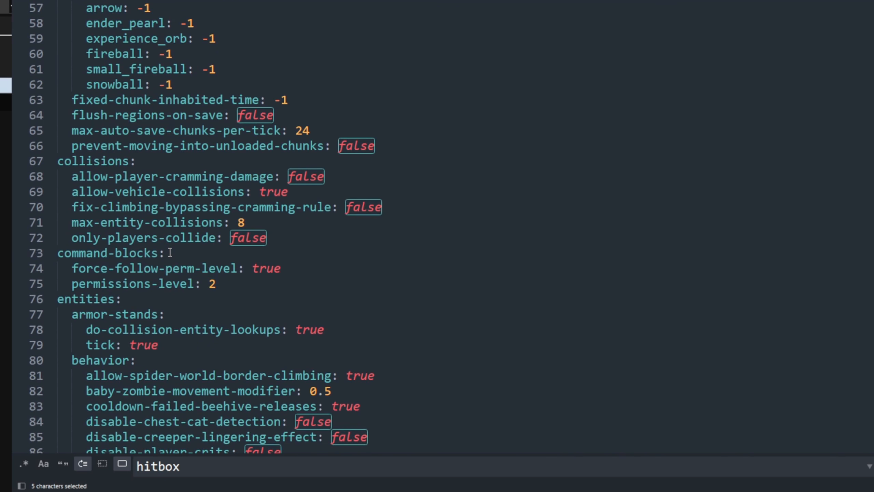
scroll(170, 253, "down", 20)
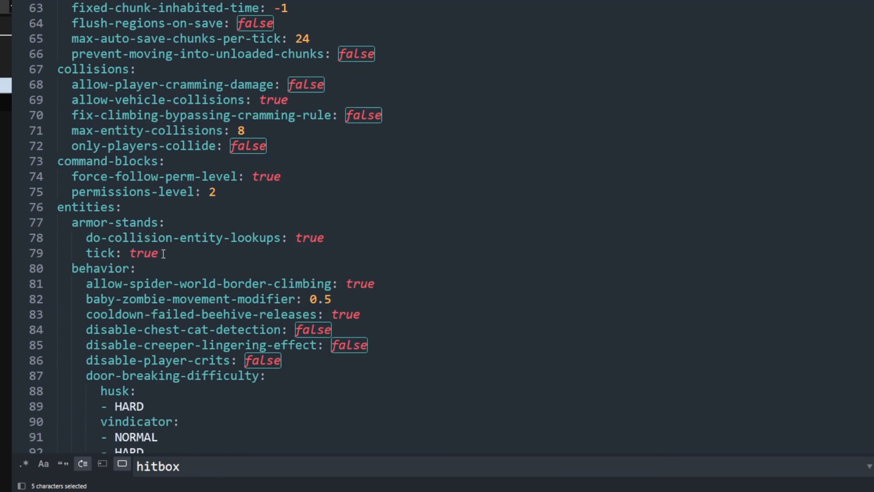
key("Escape")
- Review paper-world-defaults.yml upward from the scoreboards and misc settings through environment and entity spawning to the anti-xray block lists
scroll(255, 270, "up", 8)
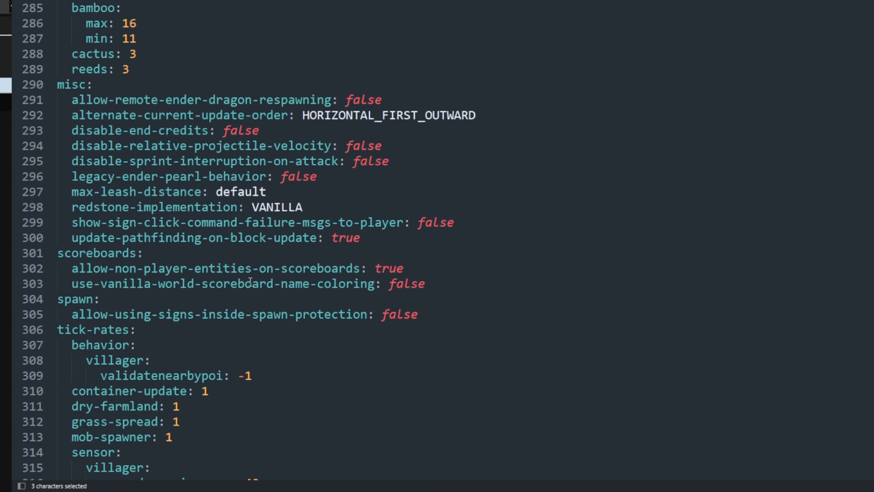
scroll(244, 291, "up", 20)
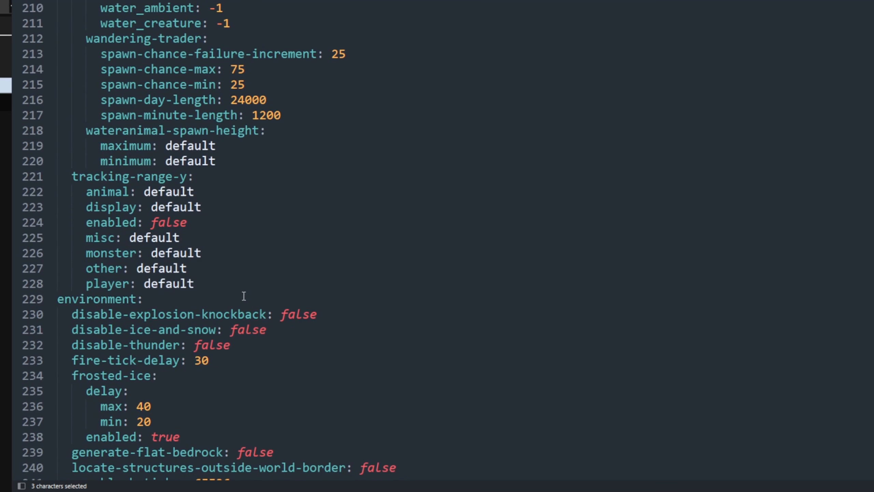
scroll(245, 291, "up", 14)
scroll(262, 342, "up", 18)
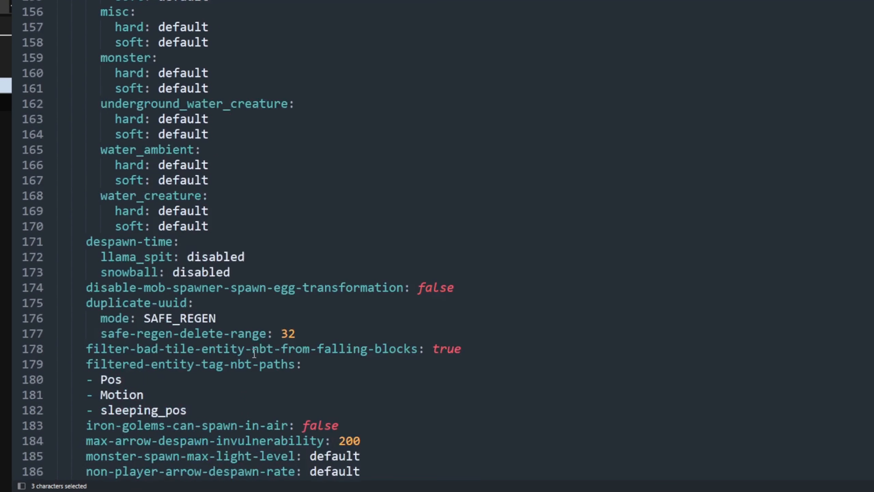
scroll(220, 355, "up", 18)
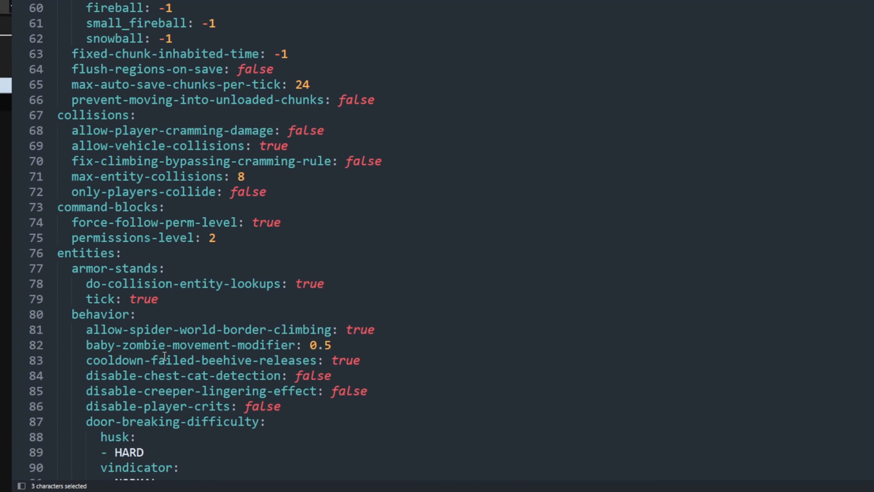
scroll(462, 317, "up", 12)
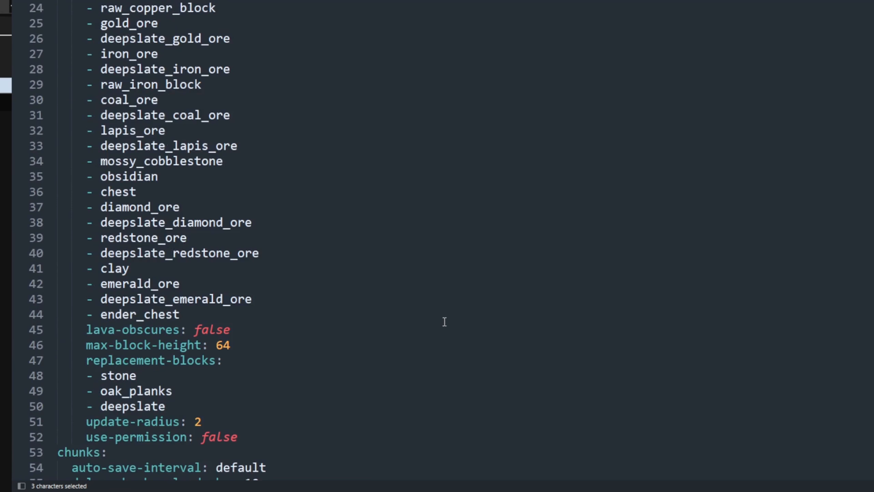
- Review paper-world-defaults.yml from the anti-xray block lists down through the chunks, collisions, command-blocks and entities settings
scroll(431, 326, "up", 7)
scroll(406, 331, "down", 10)
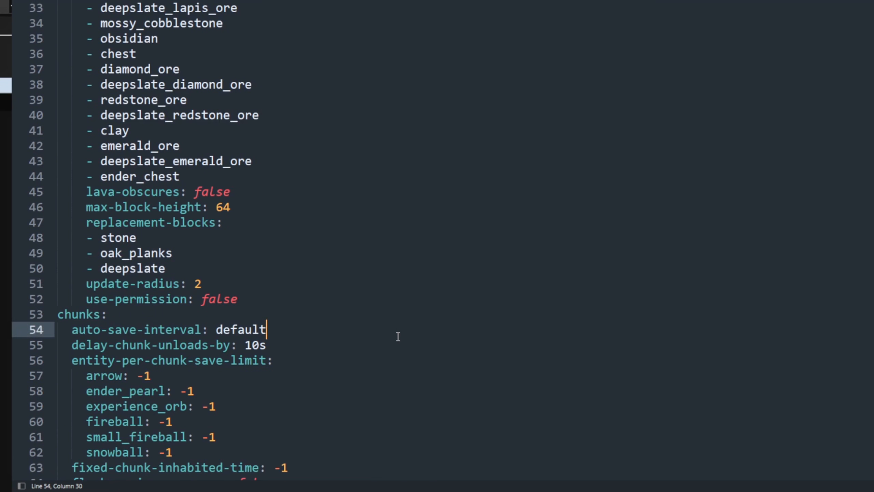
left_click(398, 336)
scroll(398, 334, "down", 7)
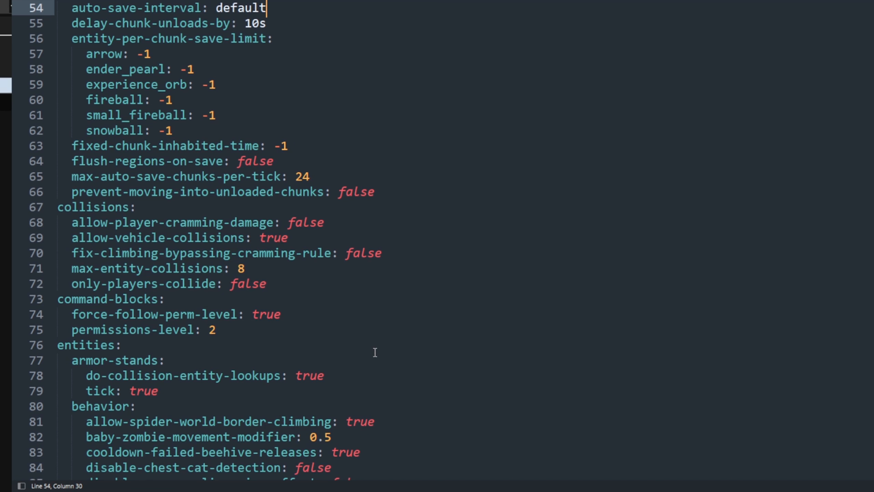
scroll(376, 353, "down", 6)
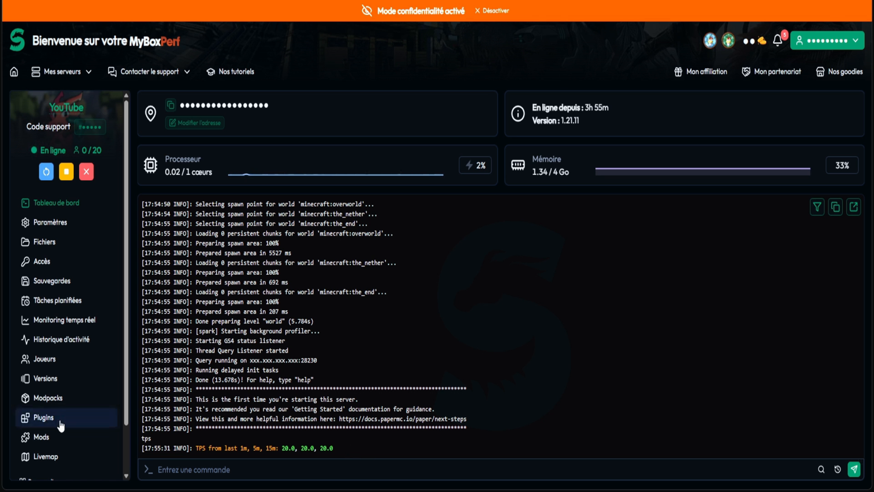
- Browse the first page of Modrinth plugins for the server, with a brief look at the Modrinth mods catalogue
left_click(59, 422)
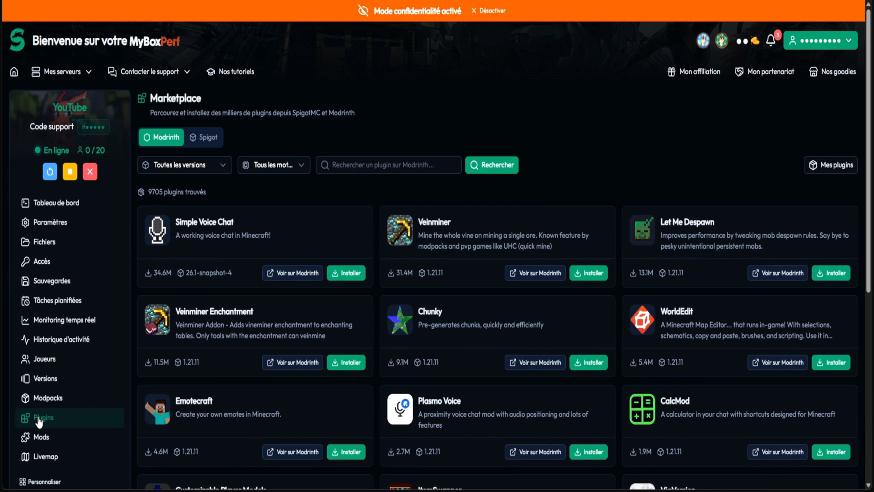
left_click(37, 438)
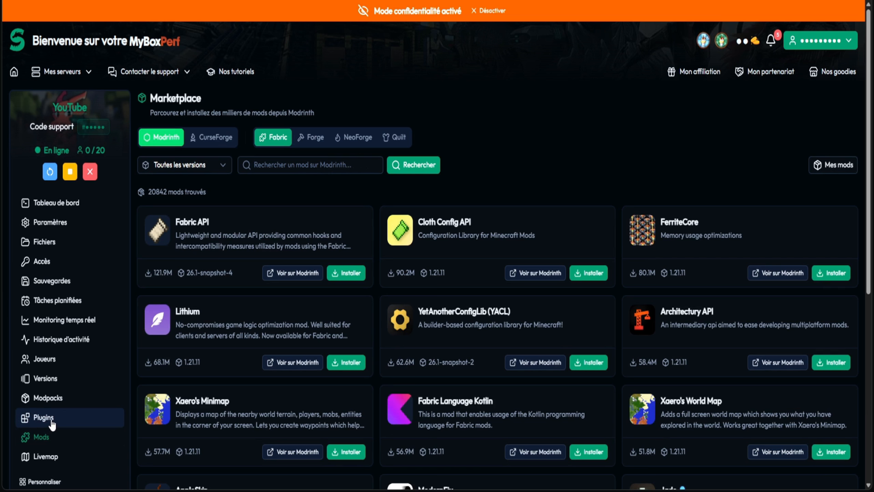
left_click(52, 419)
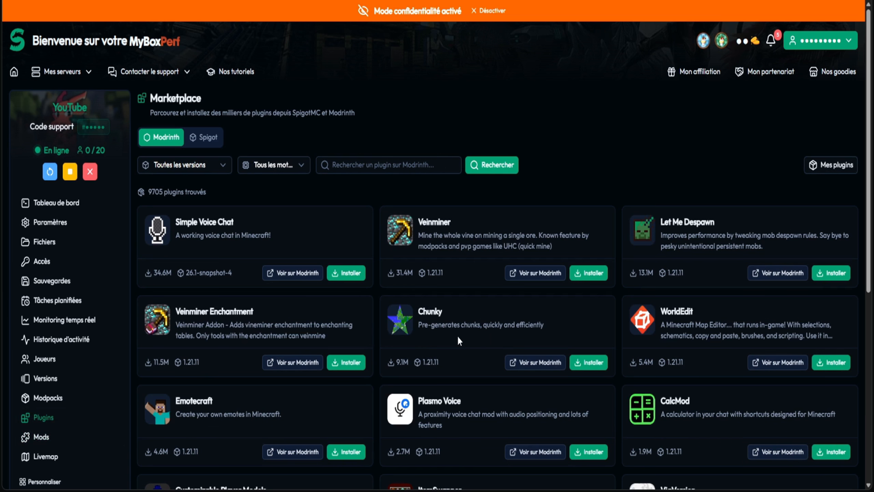
scroll(645, 113, "down", 5)
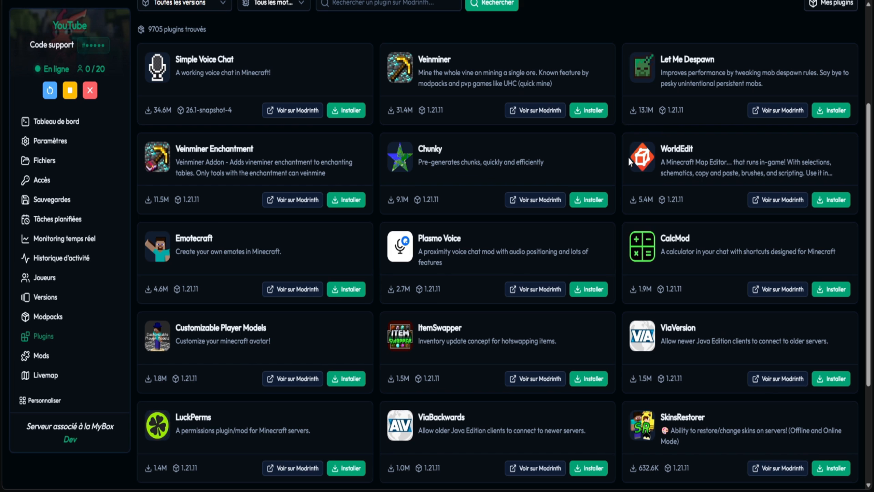
scroll(628, 149, "down", 5)
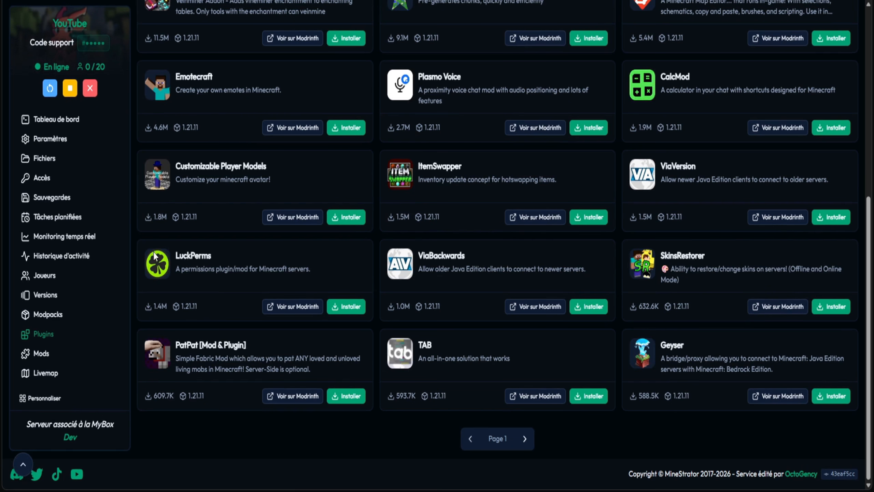
left_click_drag(869, 421, 869, 231)
scroll(380, 141, "down", 5)
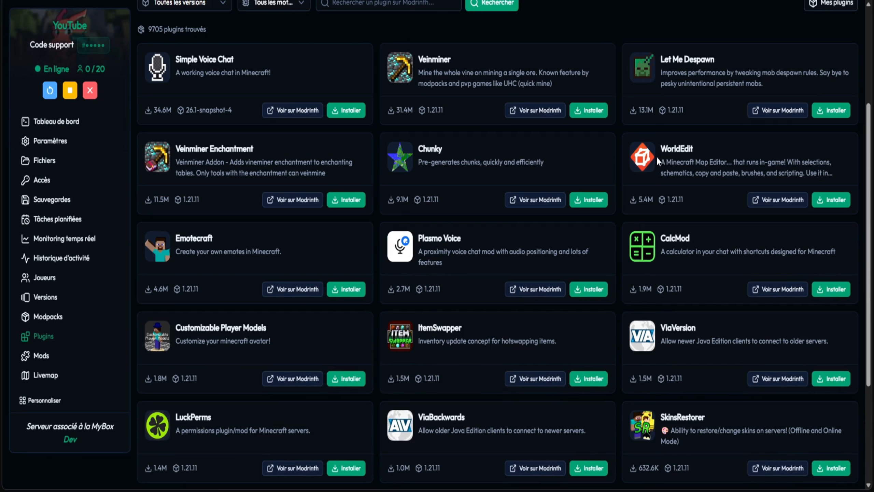
scroll(375, 152, "down", 5)
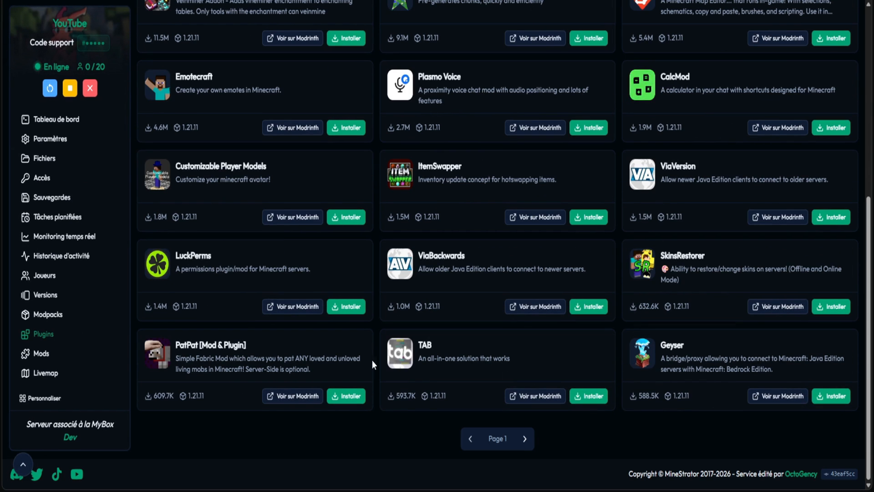
scroll(468, 395, "up", 10)
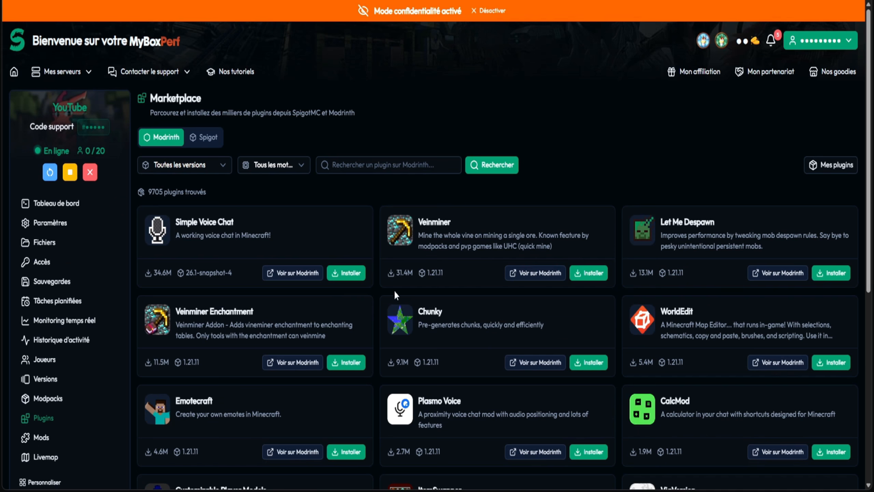
scroll(401, 319, "down", 10)
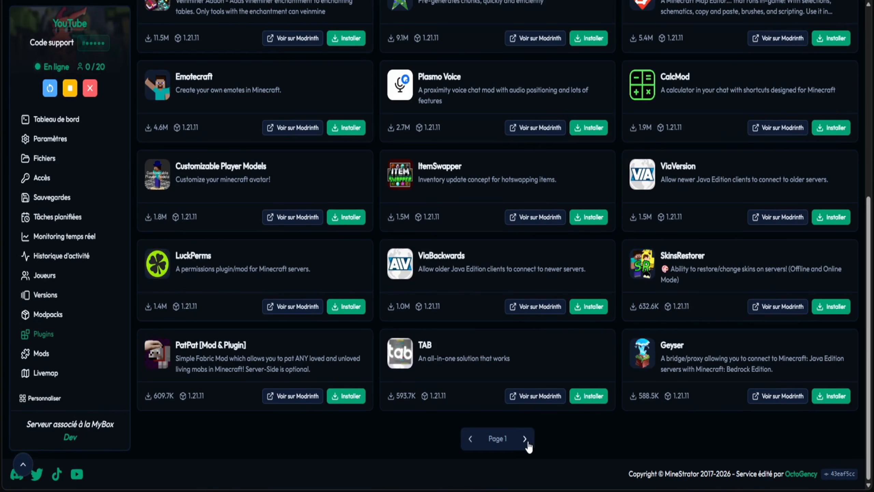
- Install EssentialsX version 2.21.2 from the second page of Modrinth plugins
left_click(526, 441)
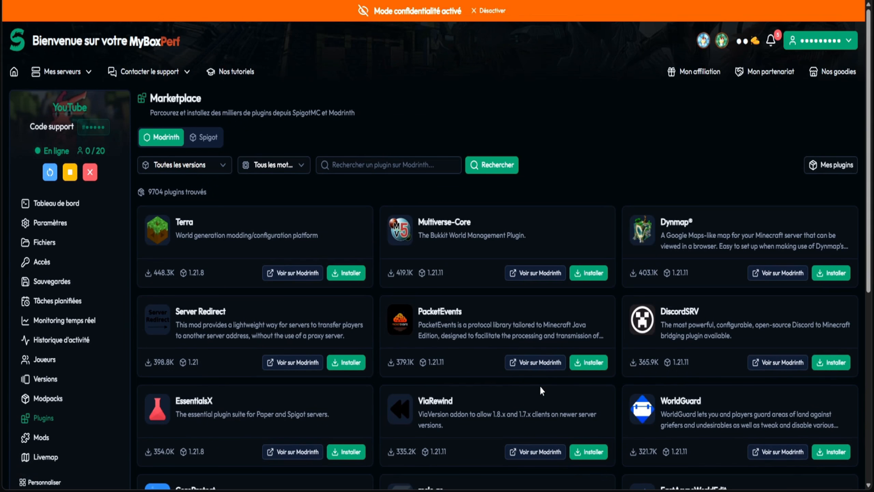
scroll(512, 403, "down", 3)
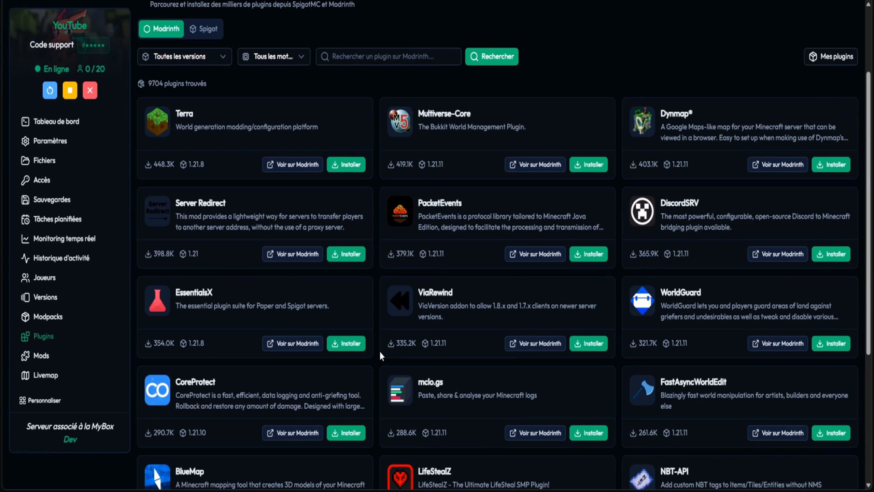
left_click(345, 343)
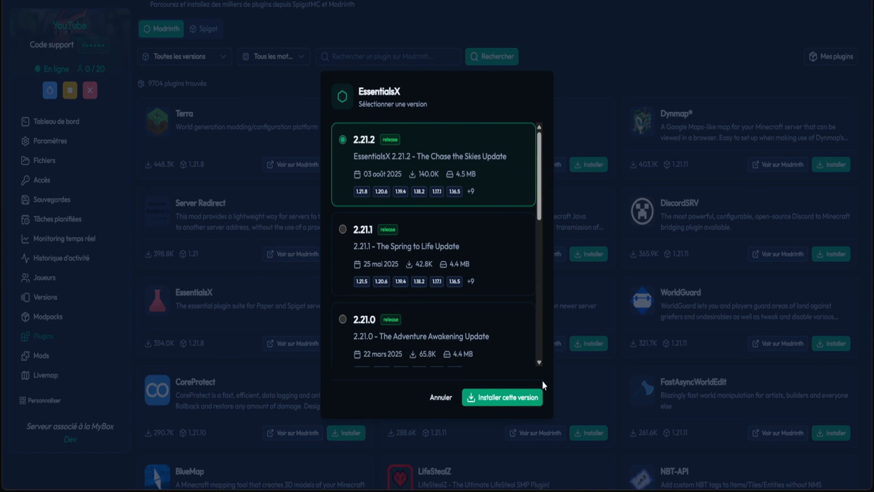
left_click(508, 398)
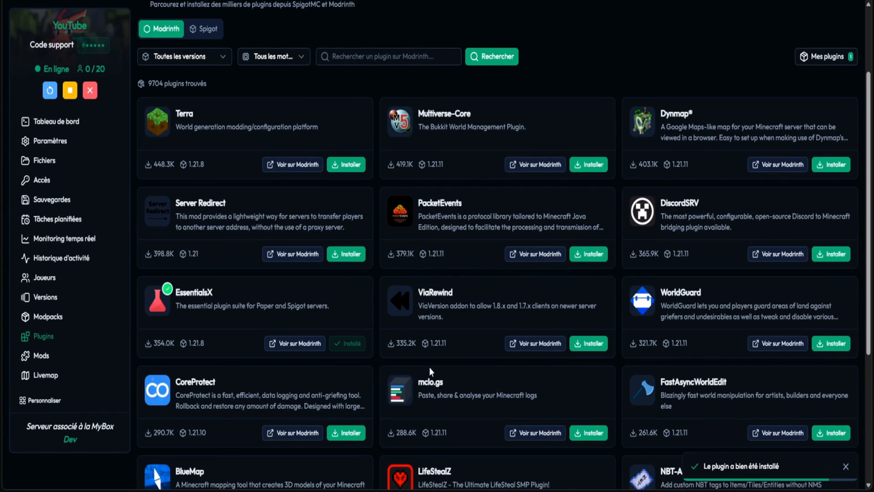
- Restart the server from its dashboard and follow the startup log, highlighting the Bukkit plugins entry with Essentials
left_click(58, 122)
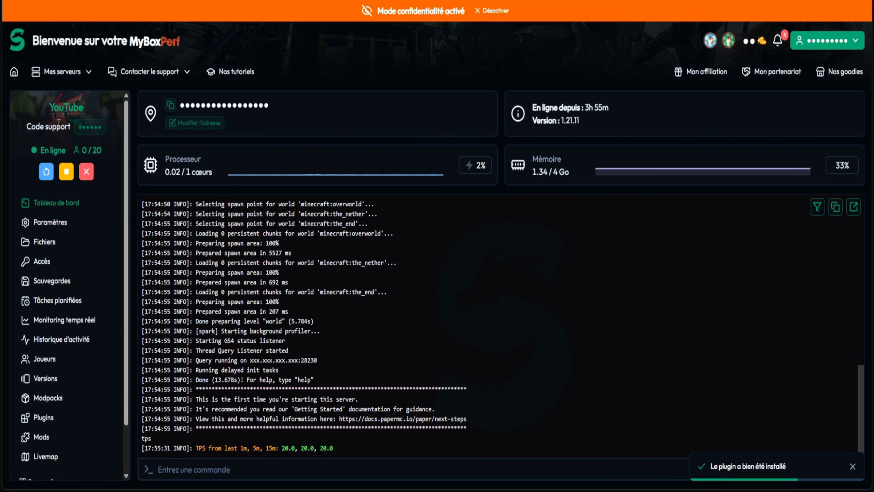
left_click(46, 171)
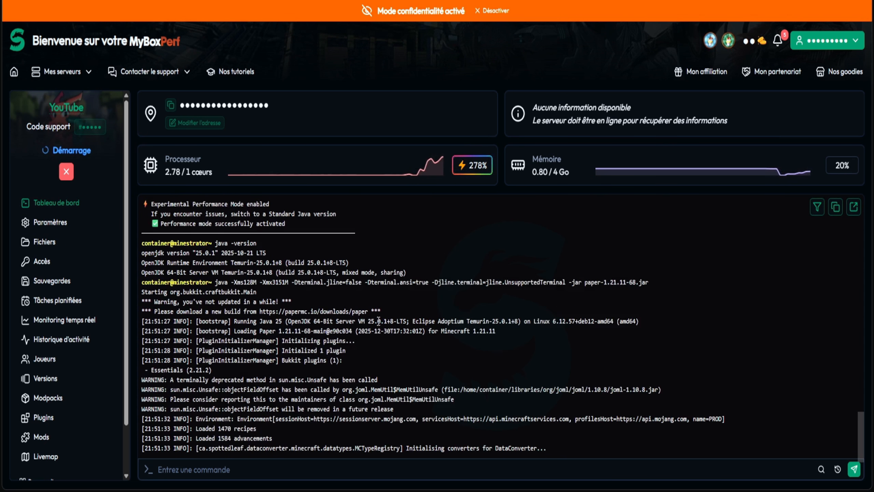
triple_click(178, 358)
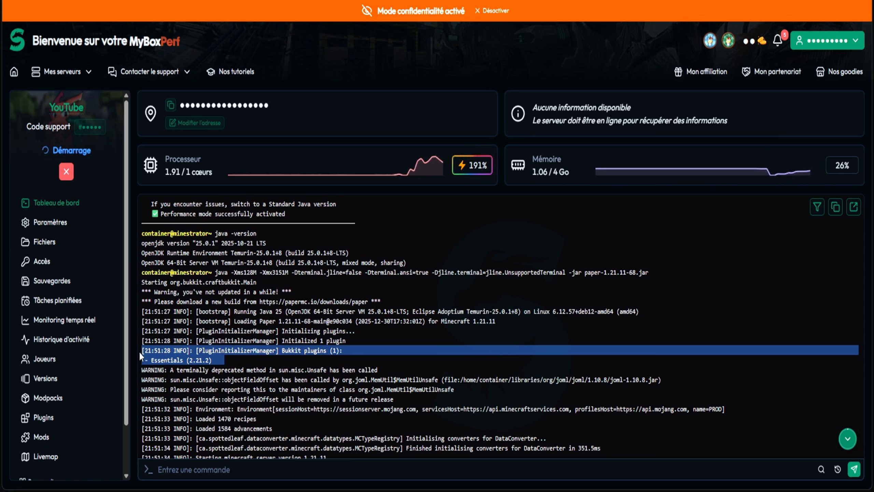
scroll(426, 286, "down", 4)
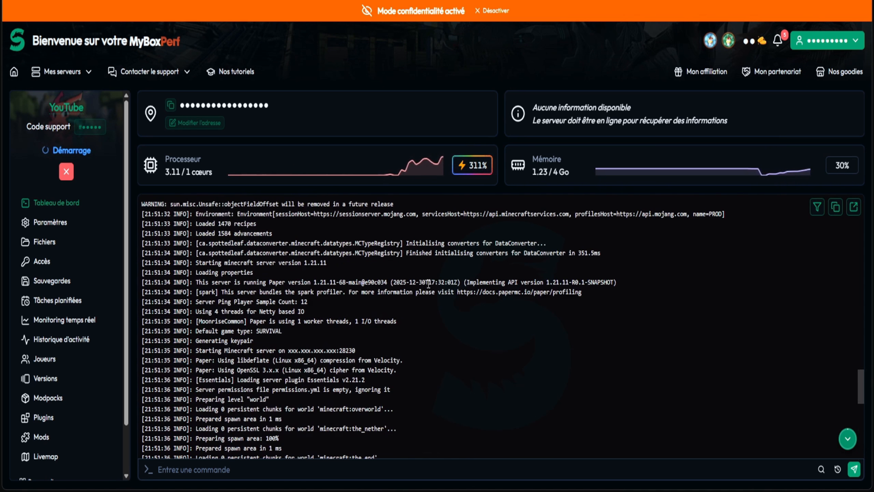
scroll(423, 294, "down", 4)
scroll(423, 294, "down", 5)
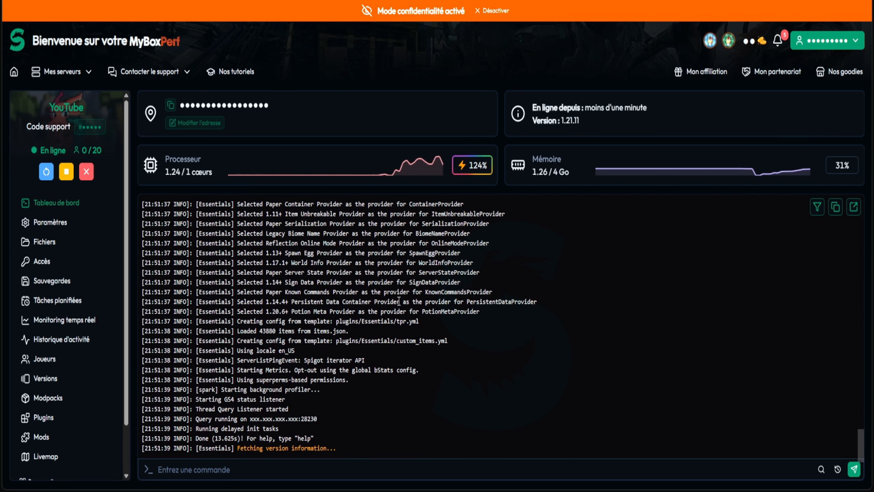
- Review the console's startup log again for the lines about loading Essentials
left_click(265, 474)
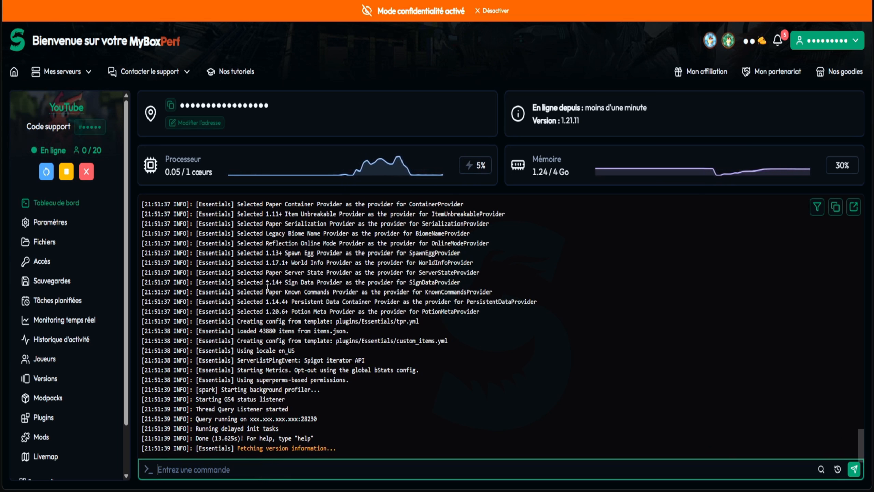
scroll(315, 403, "up", 15)
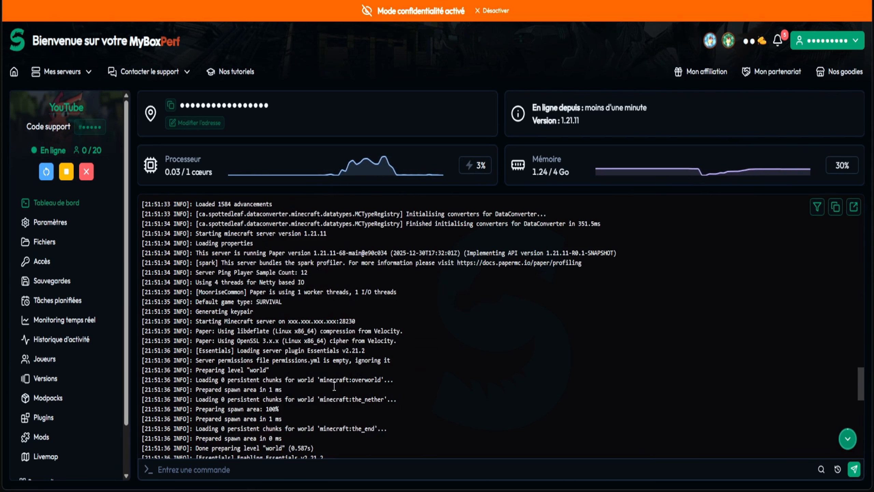
scroll(315, 403, "up", 3)
scroll(344, 345, "down", 20)
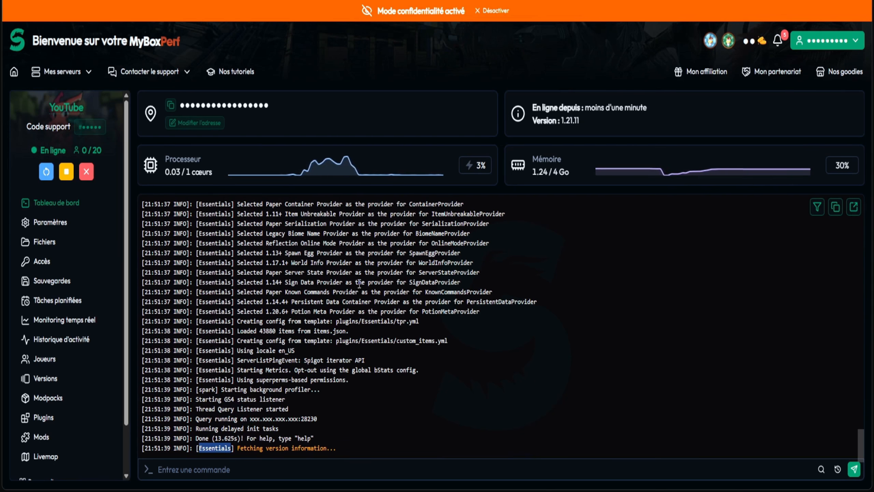
- List the server's plugins with the console commands pl and plugins, and highlight Essentials in both outputs
left_click(300, 463)
type("pl")
key("Return")
type("pl")
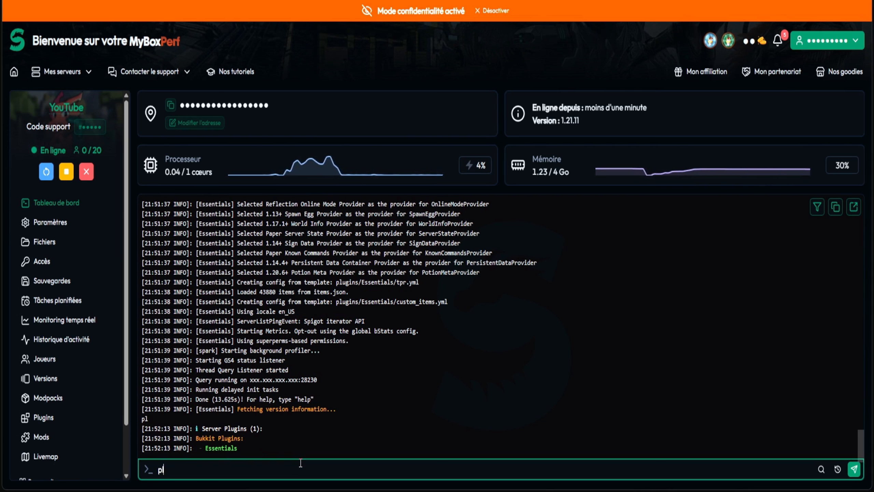
type("ugins")
key("Return")
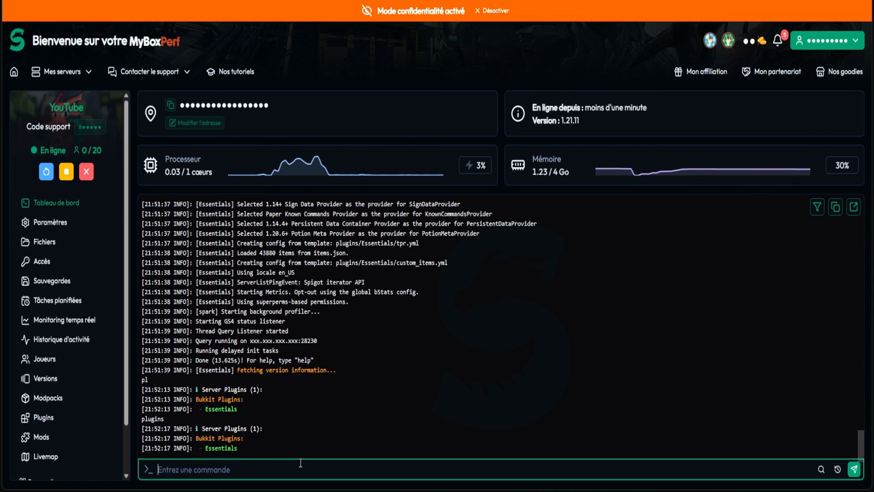
double_click(219, 448)
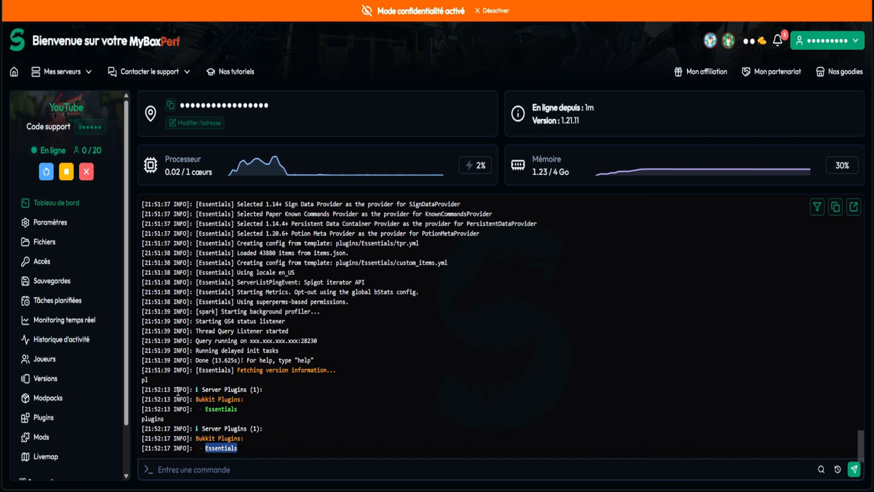
double_click(227, 409)
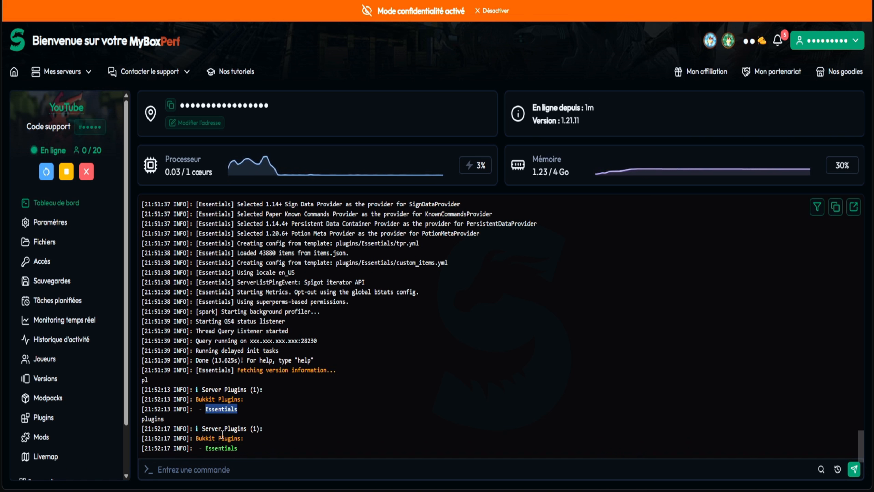
left_click(242, 378)
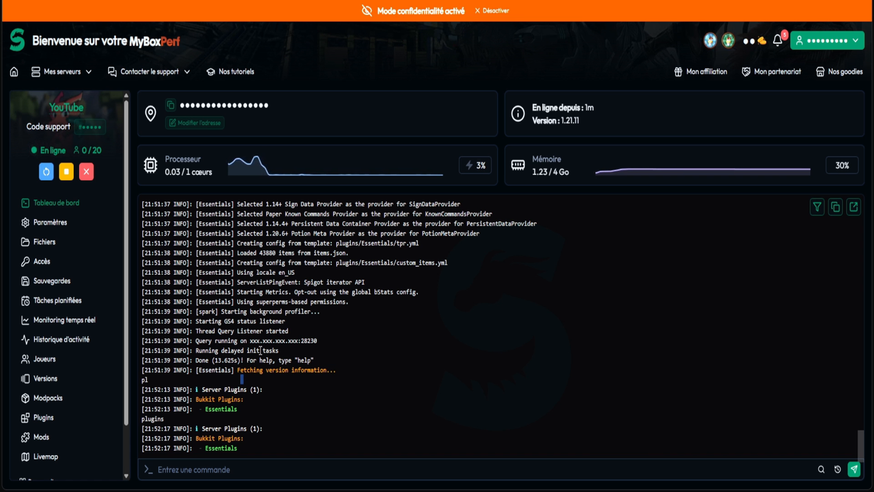